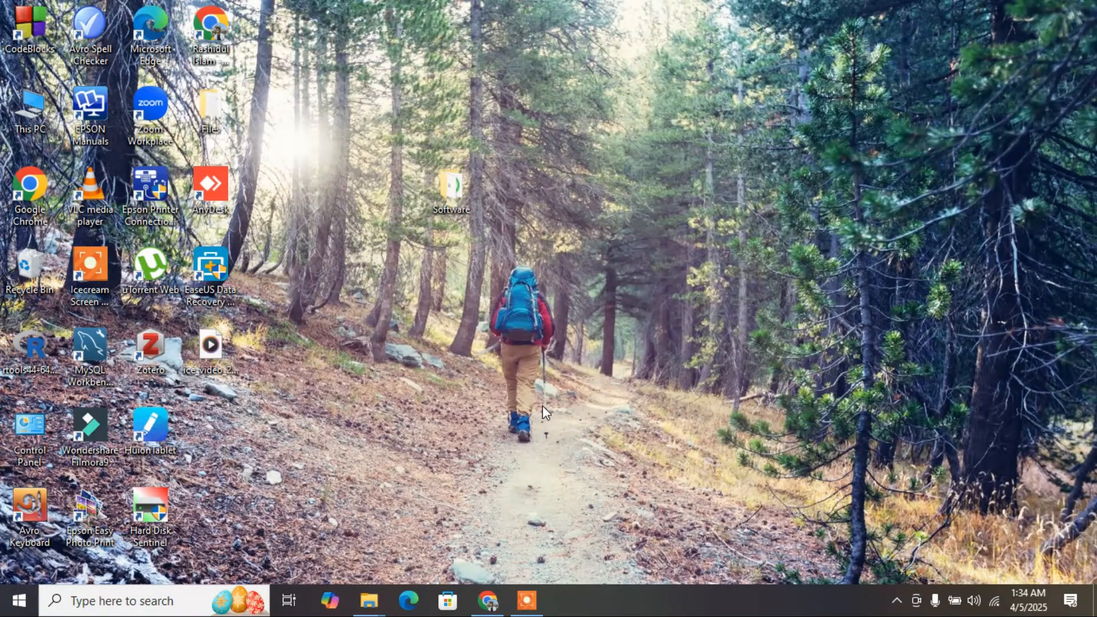
Search Google for rstudio in Chrome and open the RStudio Desktop result from Posit in a new tab.
left_click(488, 599)
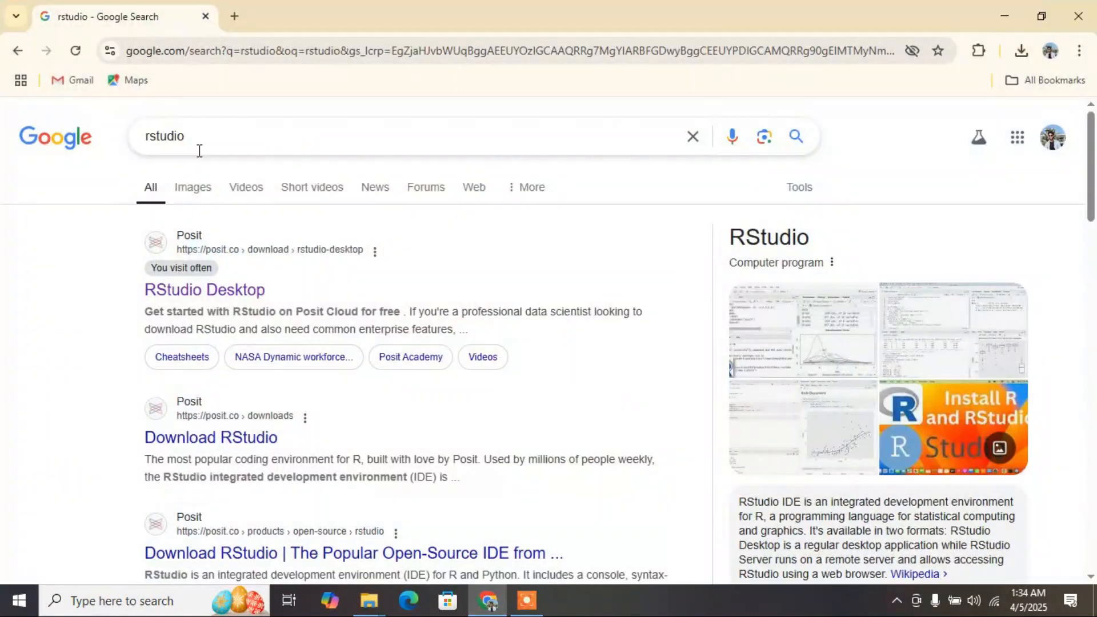
left_click(216, 135)
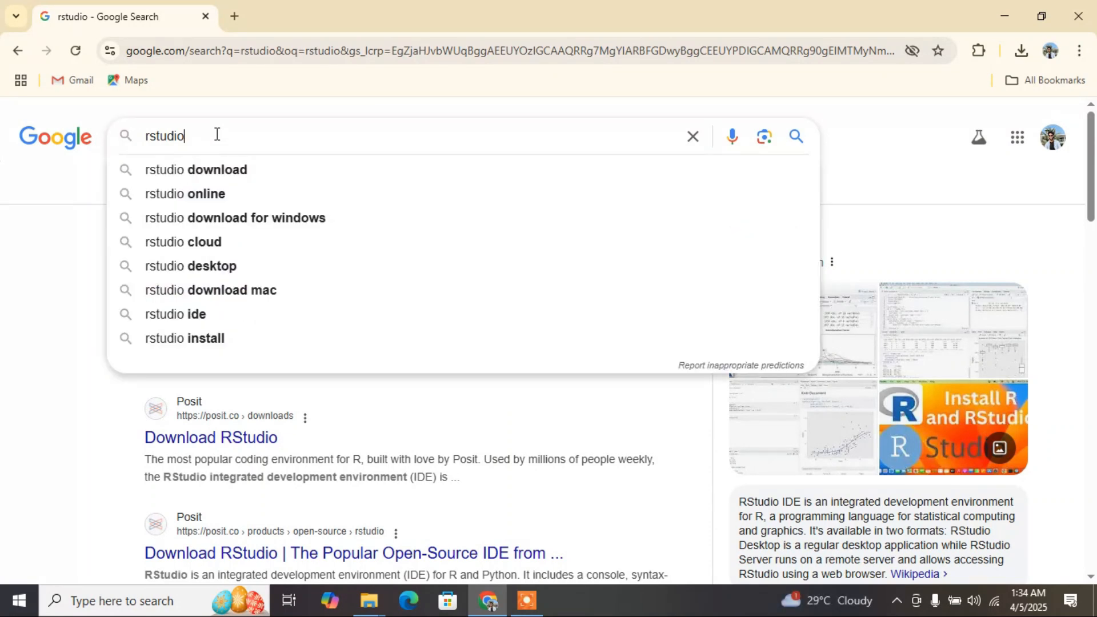
key("Return")
right_click(210, 290)
left_click(274, 308)
left_click(297, 16)
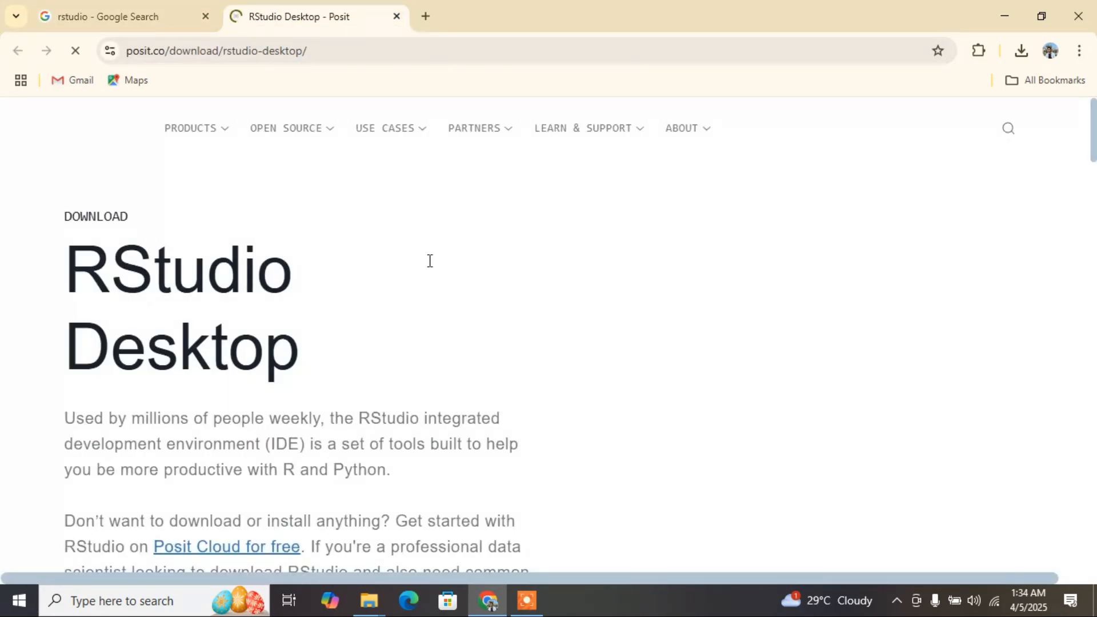
Find the Install R section on the RStudio Desktop page and follow its link to download and install R.
scroll(428, 259, "down", 10)
scroll(422, 277, "up", 8)
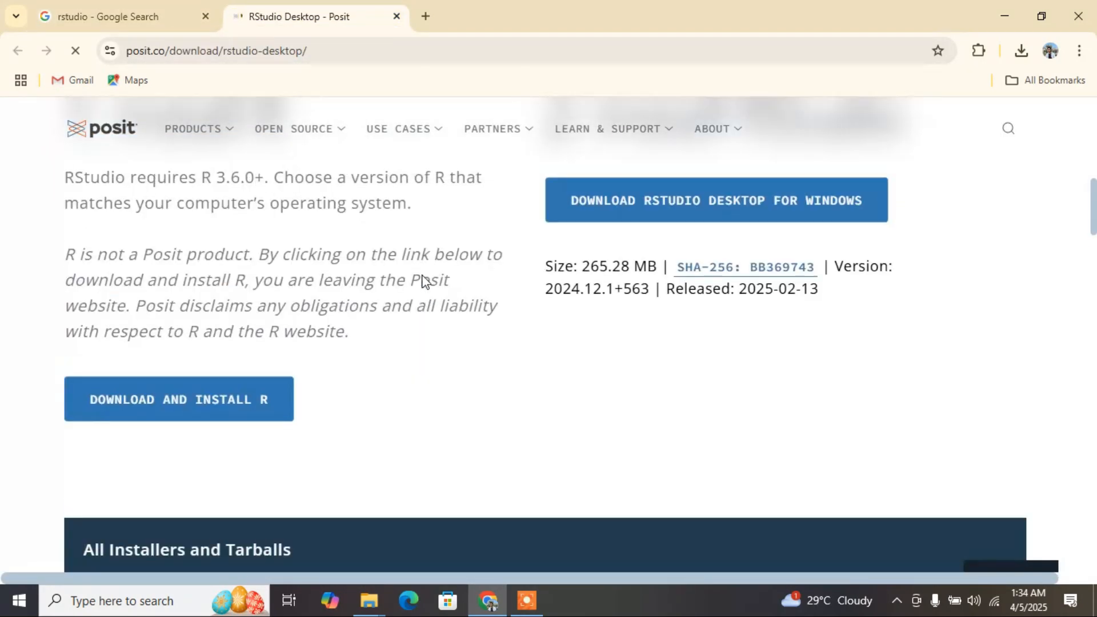
scroll(360, 284, "down", 3)
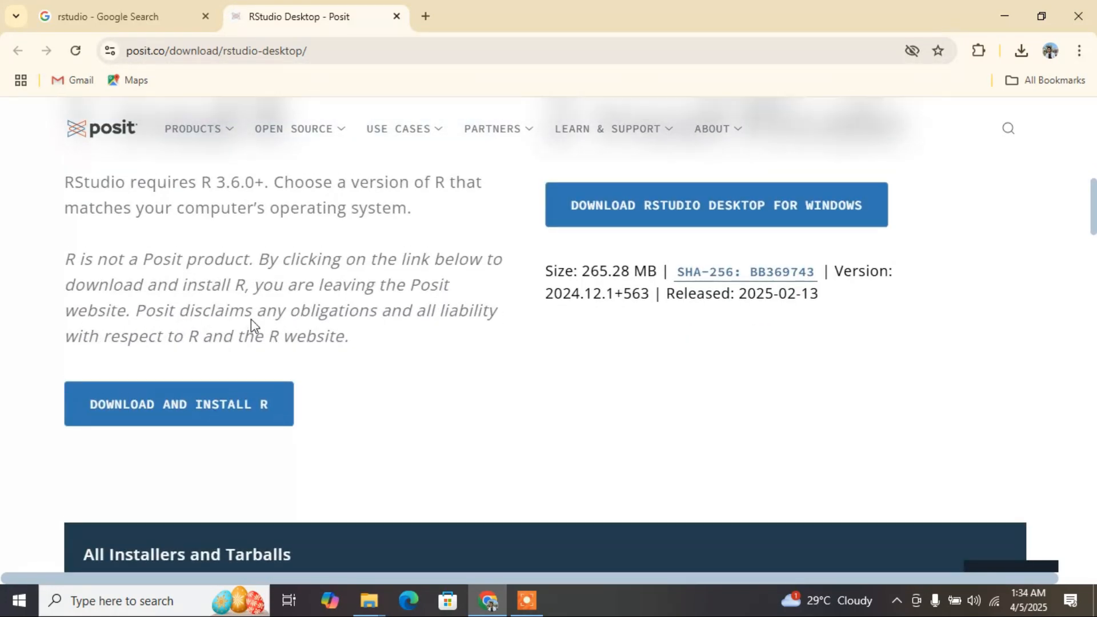
scroll(250, 323, "up", 3)
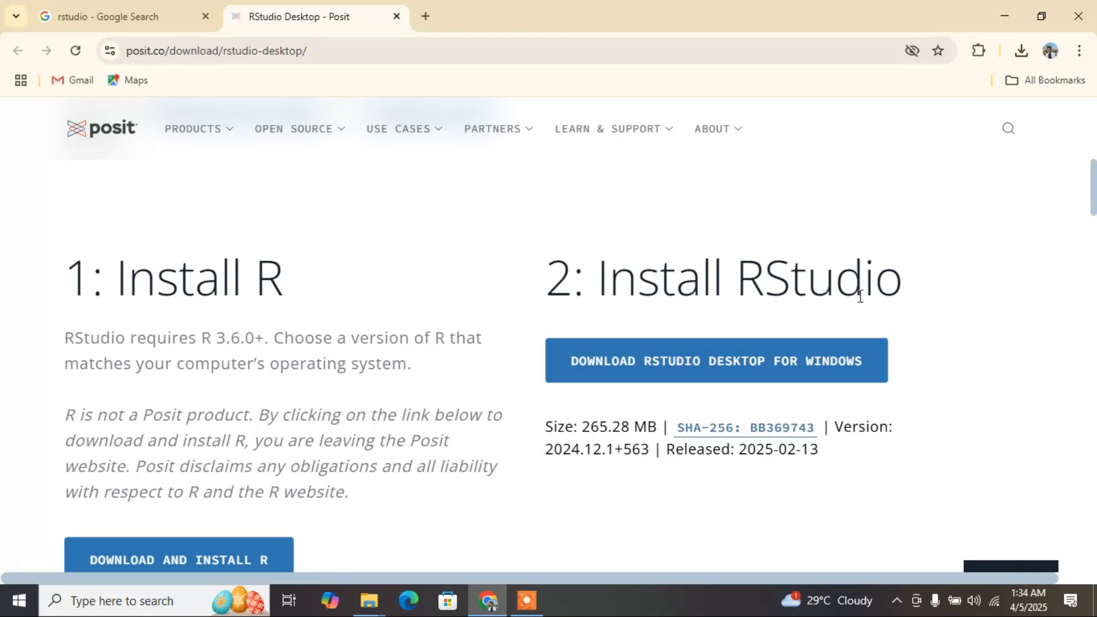
scroll(460, 362, "down", 1)
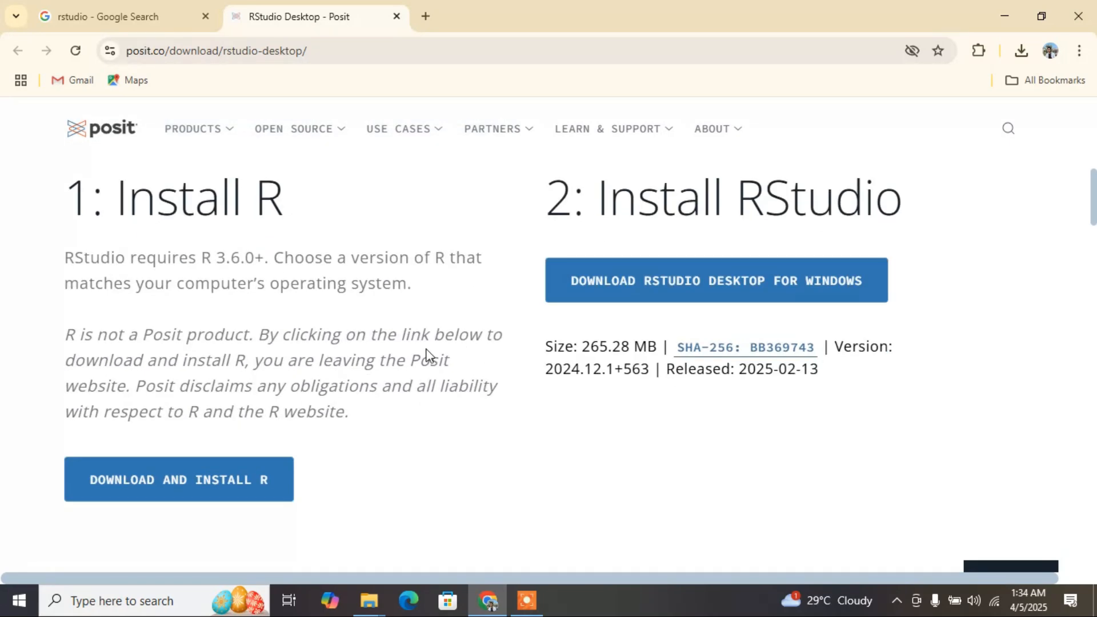
left_click(200, 484)
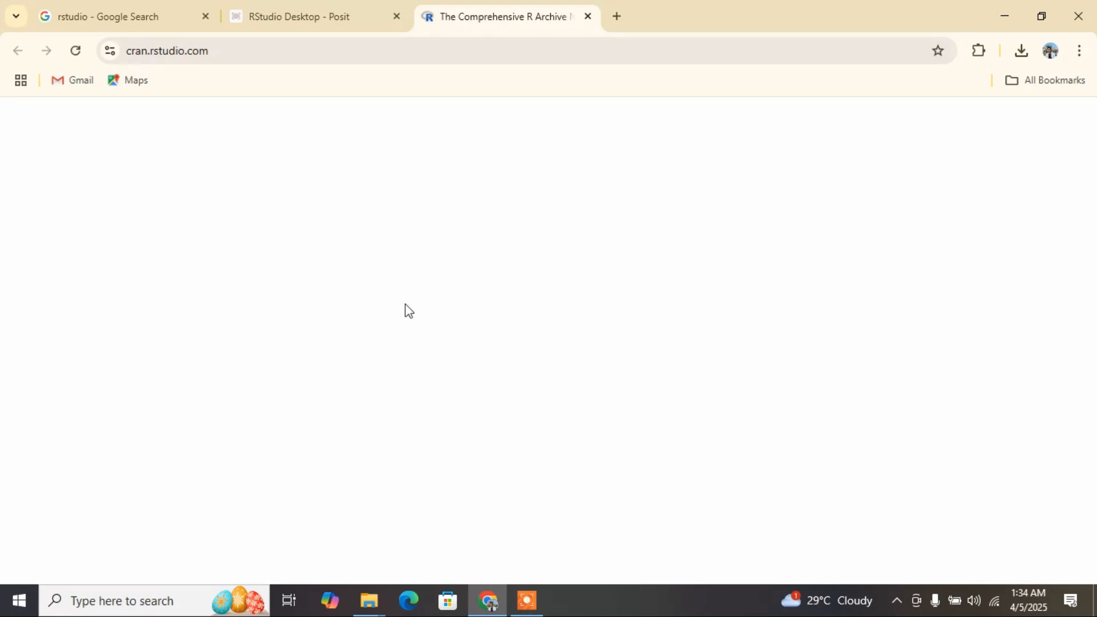
Go to the R for Windows downloads on CRAN and open the base distribution page.
scroll(519, 345, "down", 5)
scroll(519, 345, "up", 5)
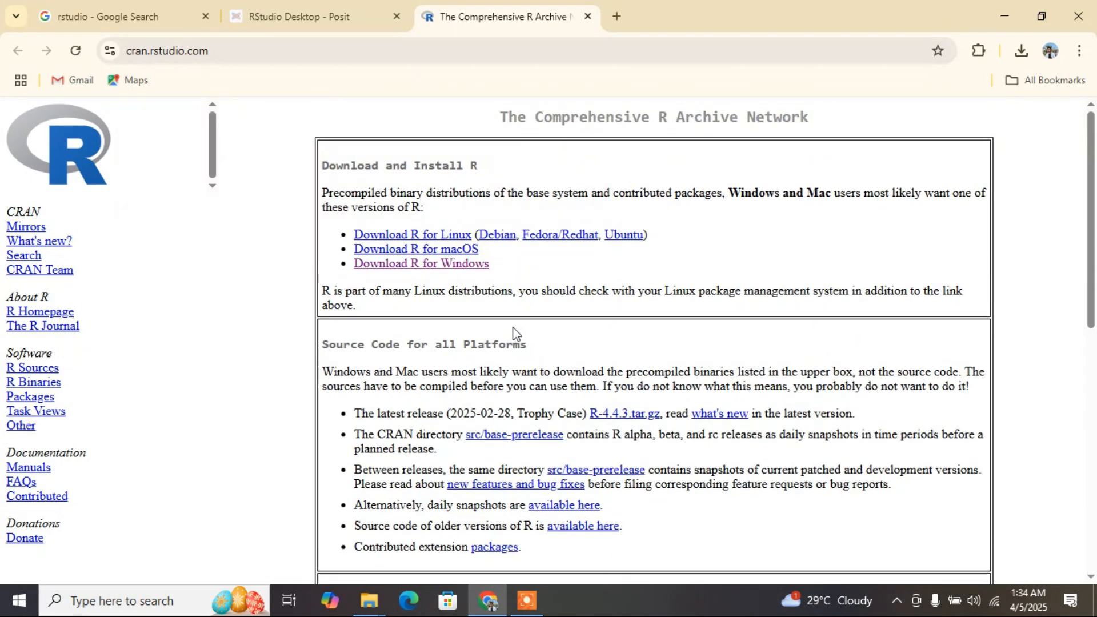
left_click(417, 265)
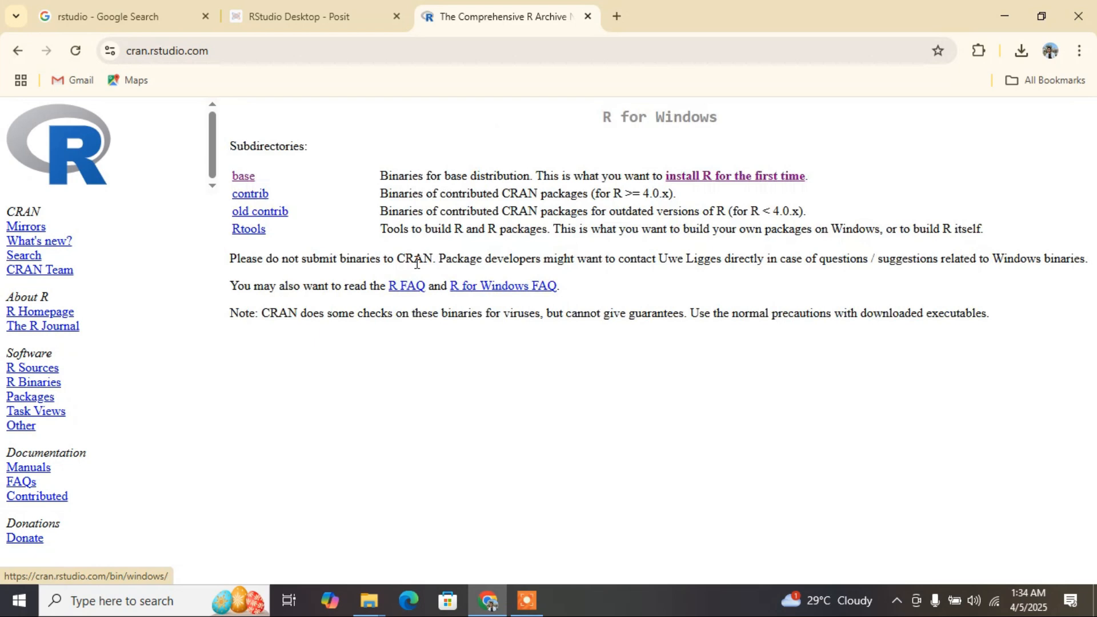
left_click(245, 177)
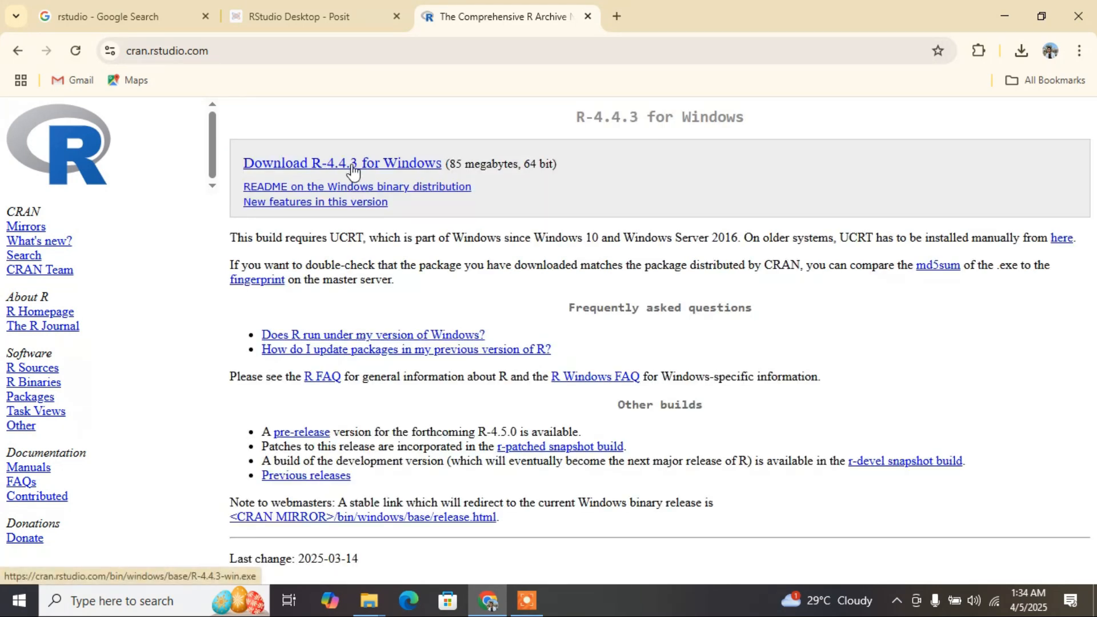
Start downloading the R-4.4.3 installer for Windows and cancel the download.
left_click(390, 165)
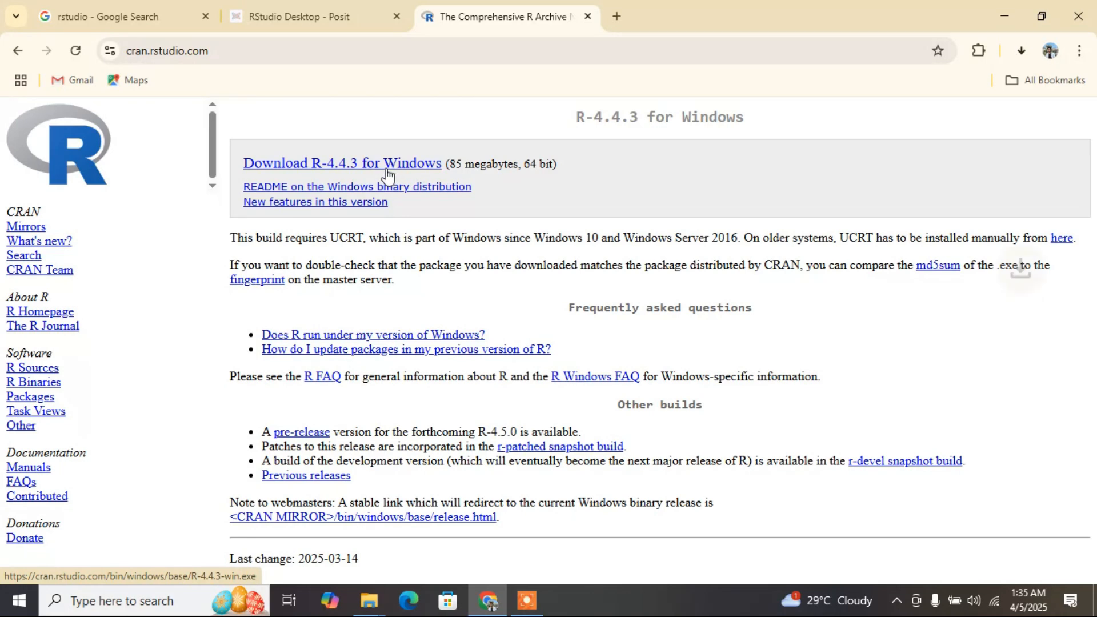
left_click(1020, 50)
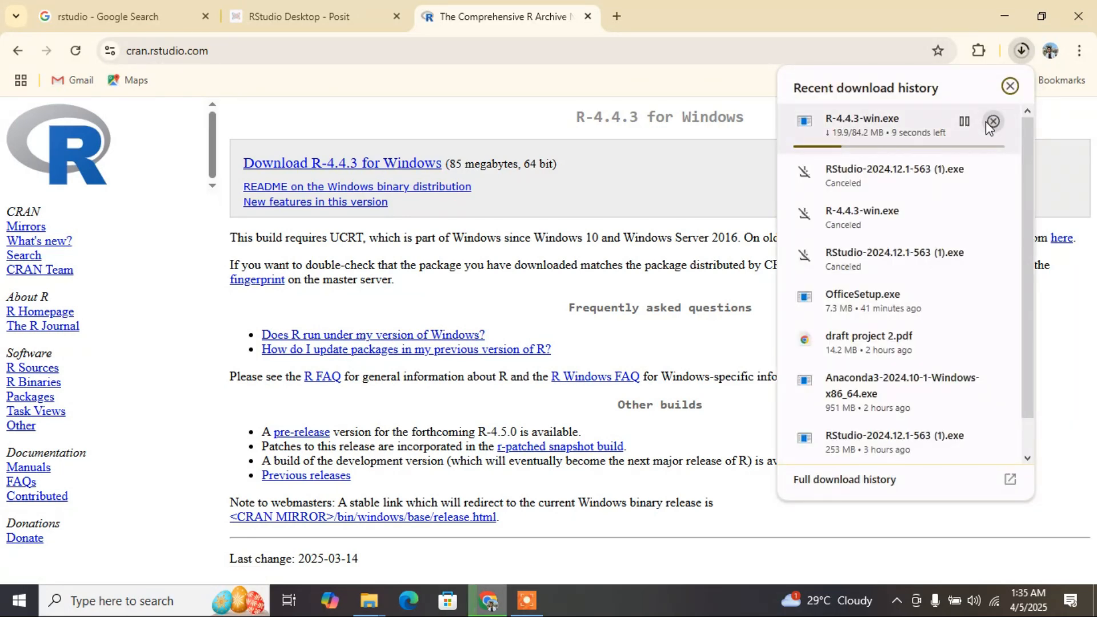
left_click(993, 122)
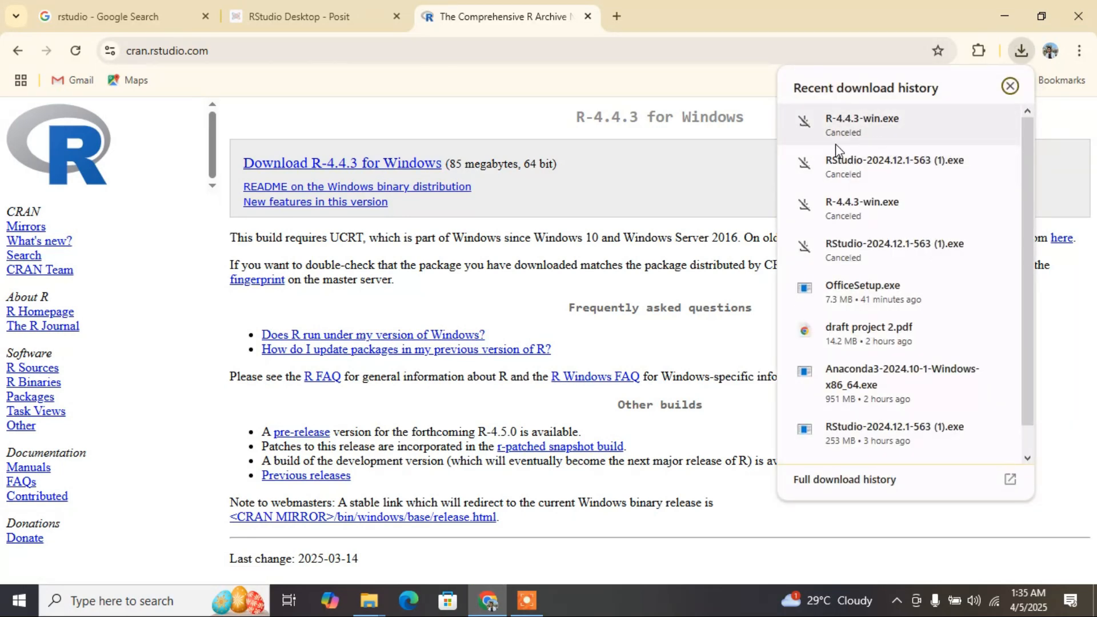
Start downloading RStudio Desktop for Windows from the Posit page and cancel the download.
left_click(337, 16)
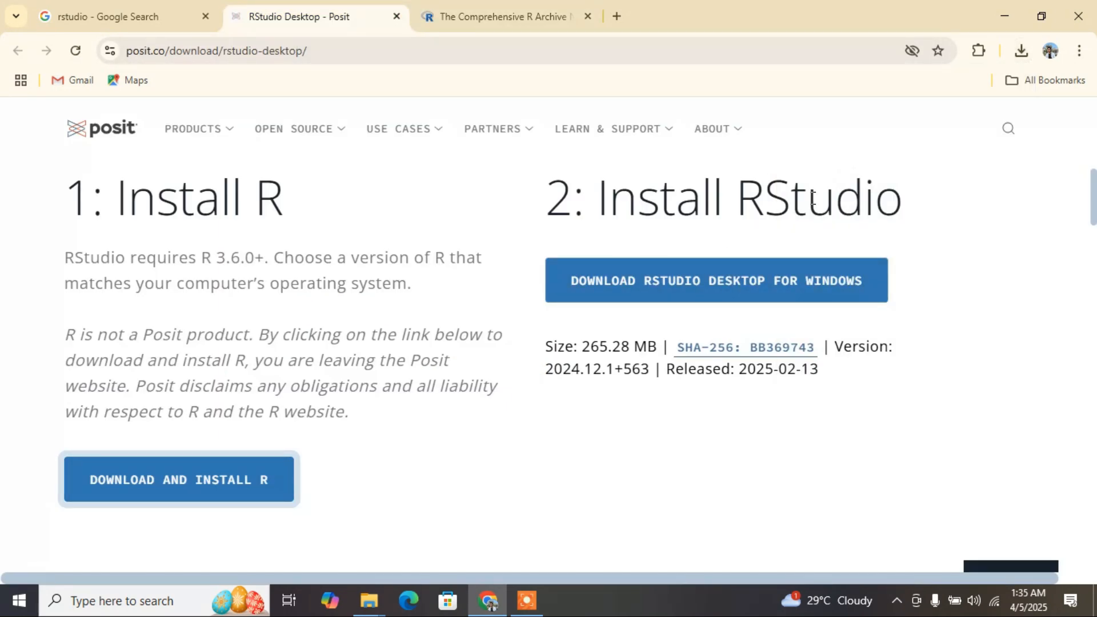
left_click(690, 290)
left_click(1022, 53)
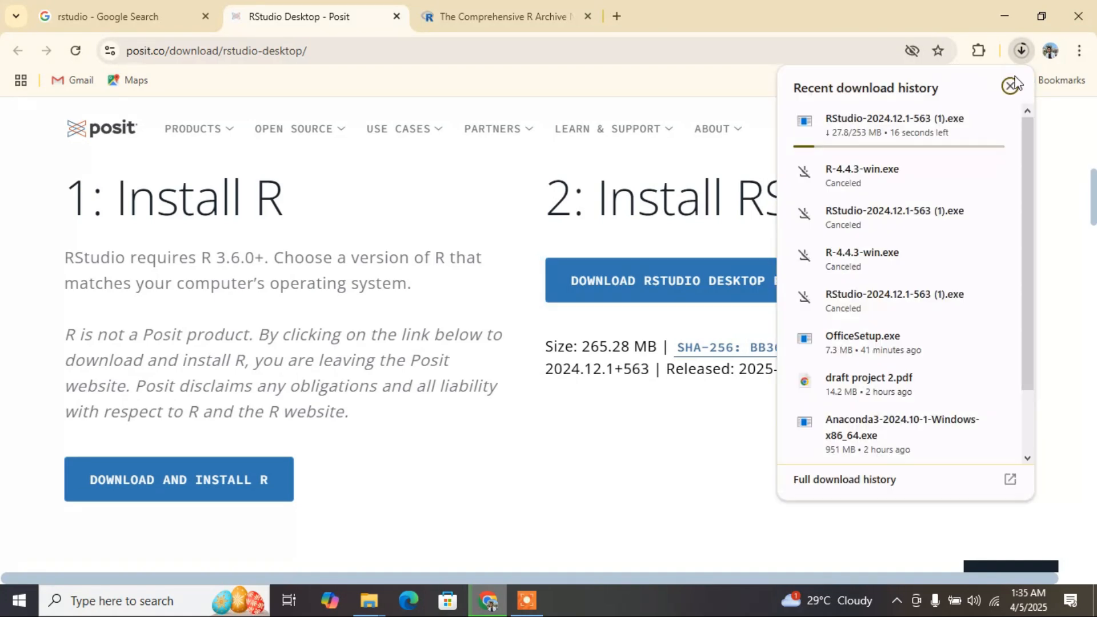
left_click(994, 125)
left_click(553, 170)
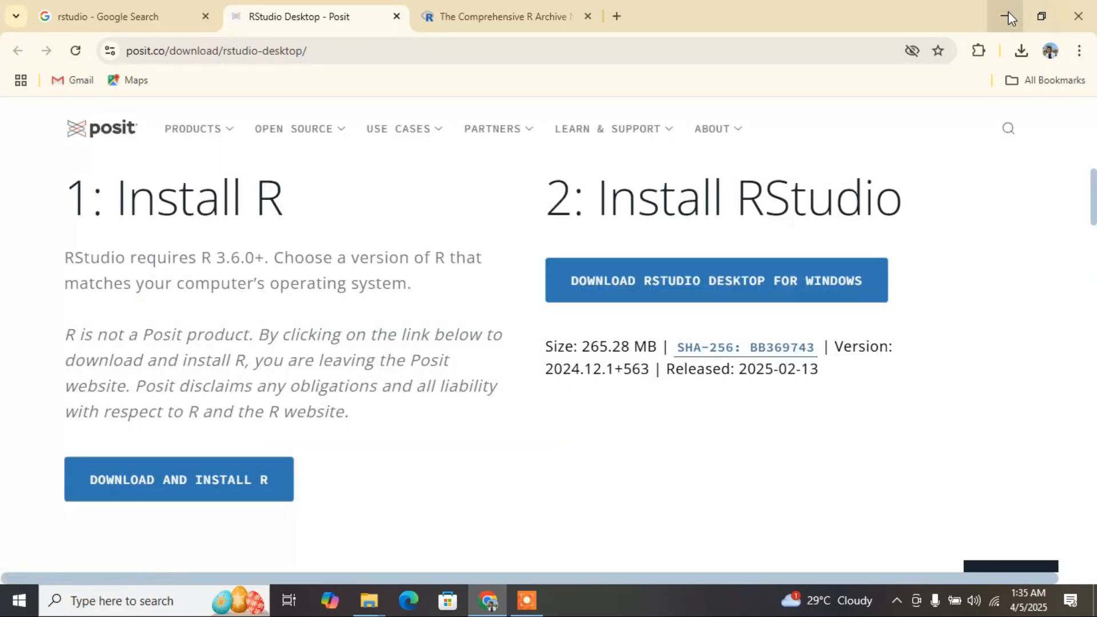
Minimize the browser, open the Software folder on the desktop and maximize its window.
left_click(1006, 17)
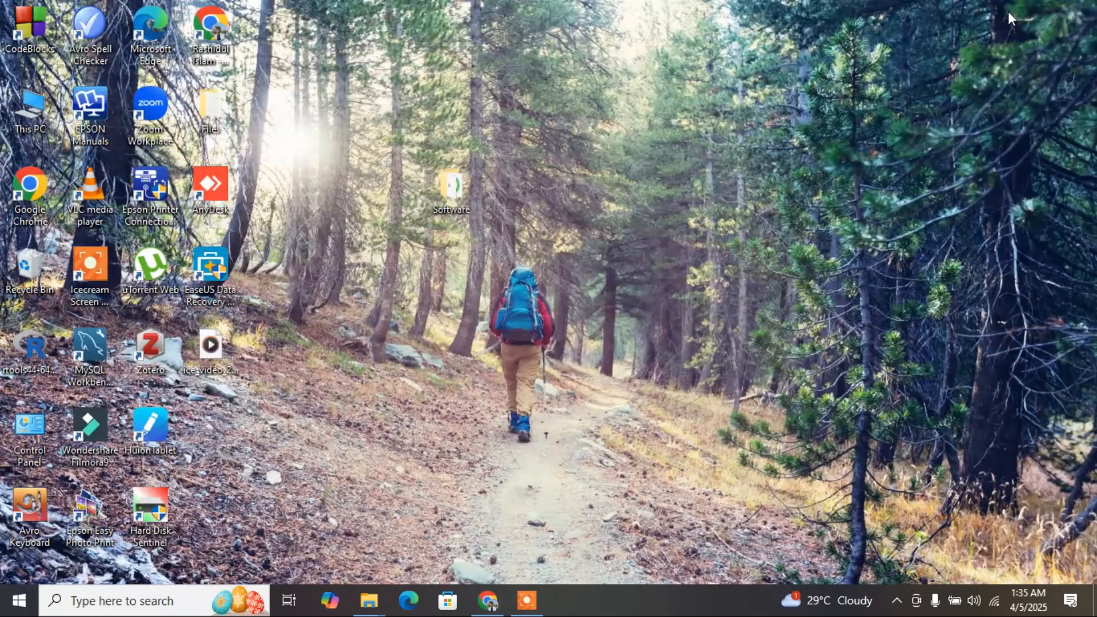
double_click(457, 204)
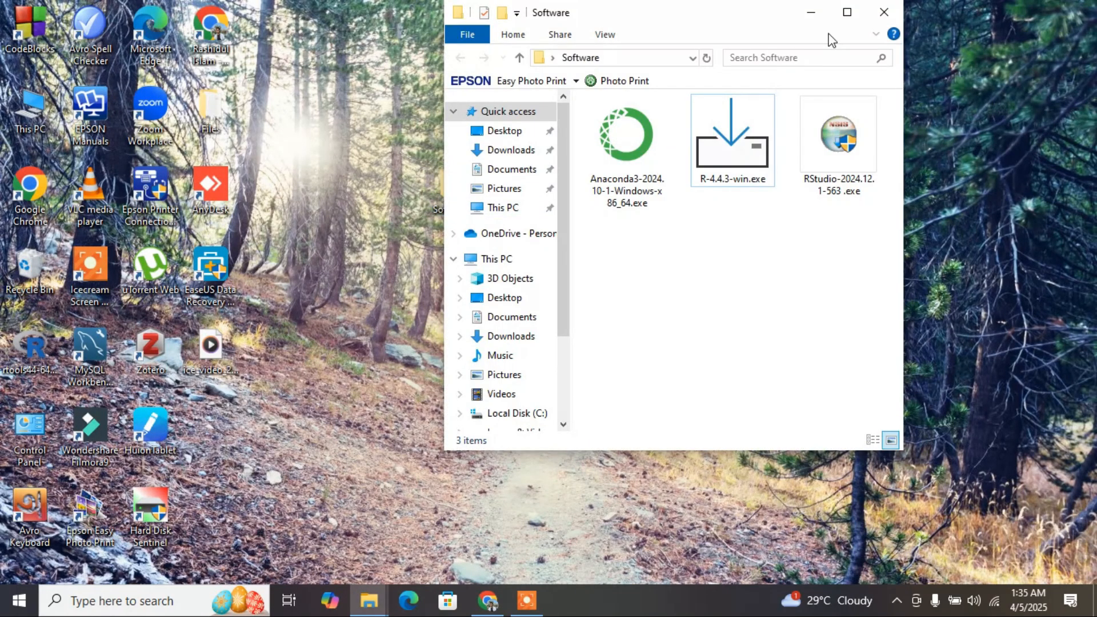
left_click(857, 12)
left_click_drag(281, 219, 407, 159)
left_click(584, 270)
Run the R-4.4.3-win.exe installer and accept English as the setup language.
left_click(266, 160)
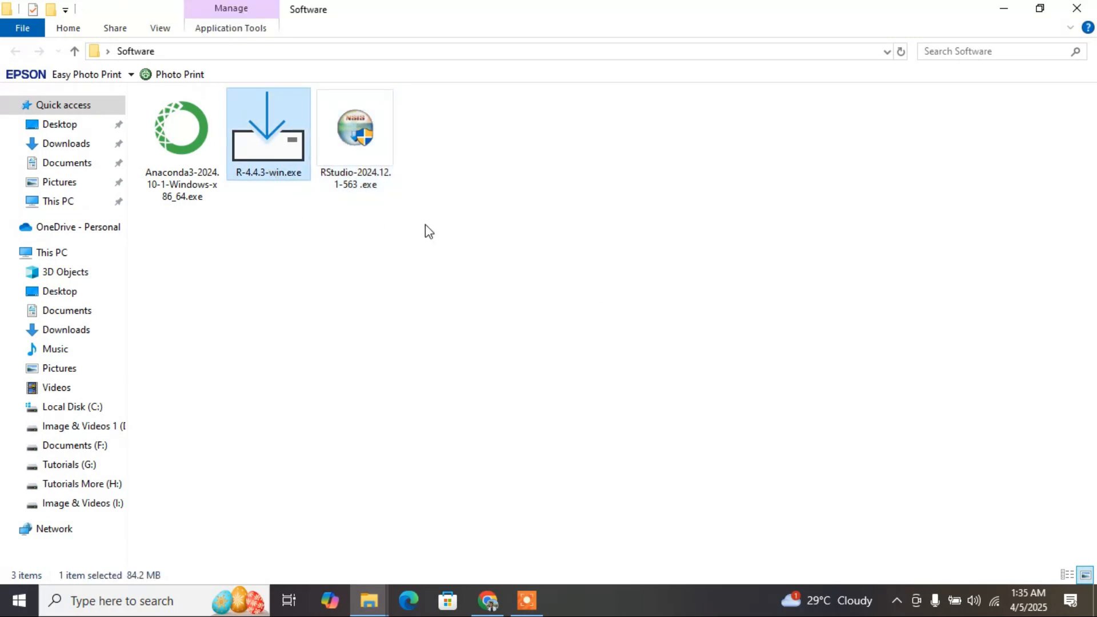
left_click(374, 158)
left_click(275, 164)
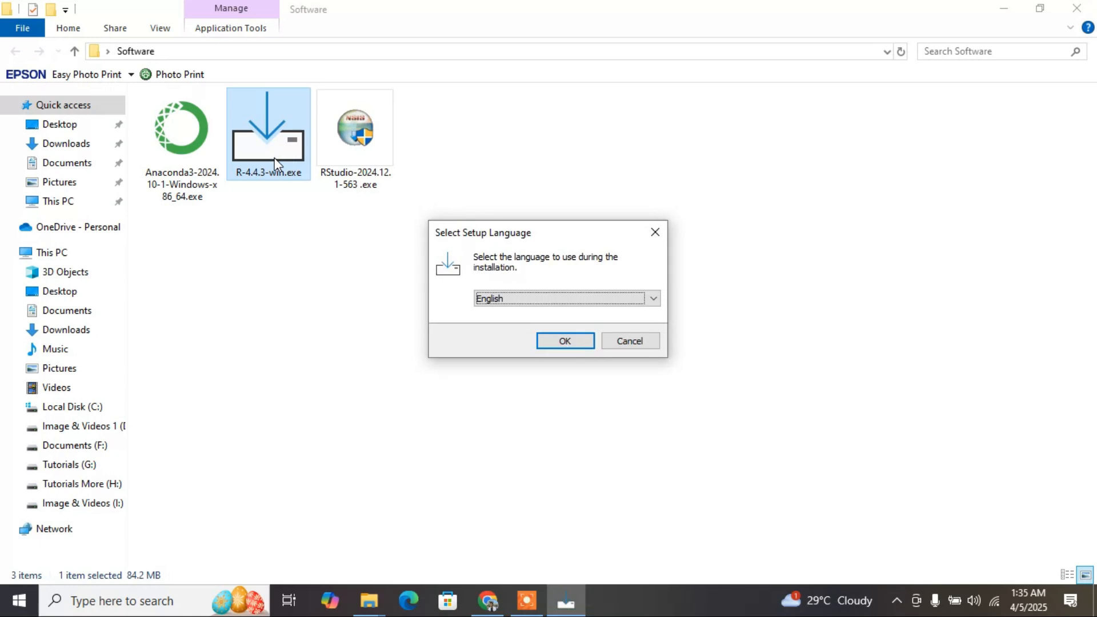
left_click(567, 342)
Install R for Windows 4.4.3 into C:\Program Files\R\R-4.4.3 with default startup options and additional tasks, and finish the setup.
left_click(643, 429)
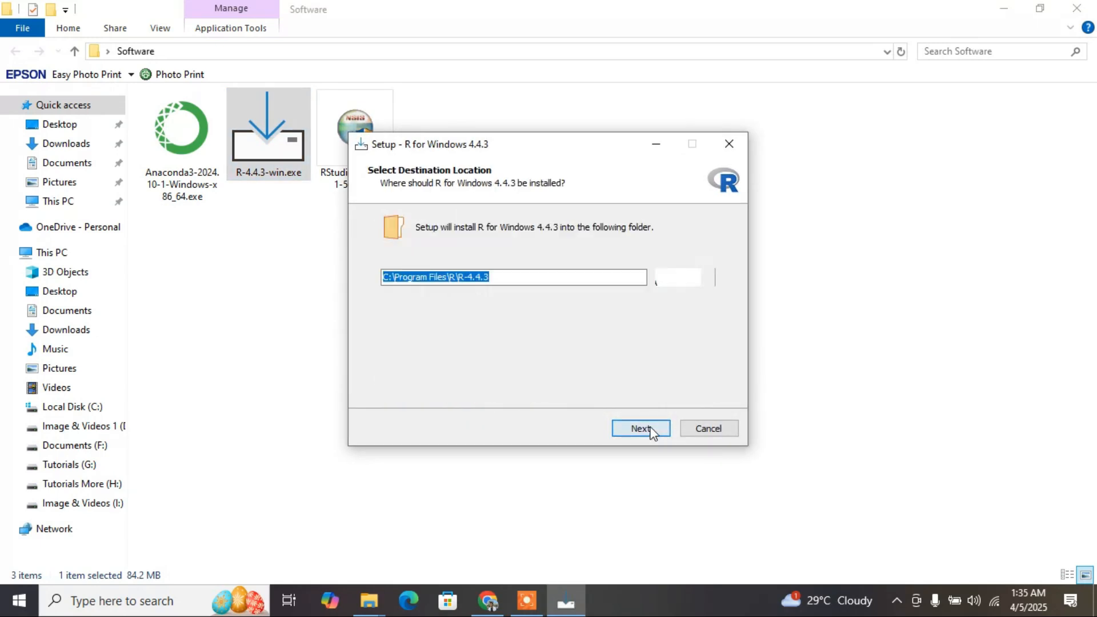
left_click(651, 429)
left_click(650, 430)
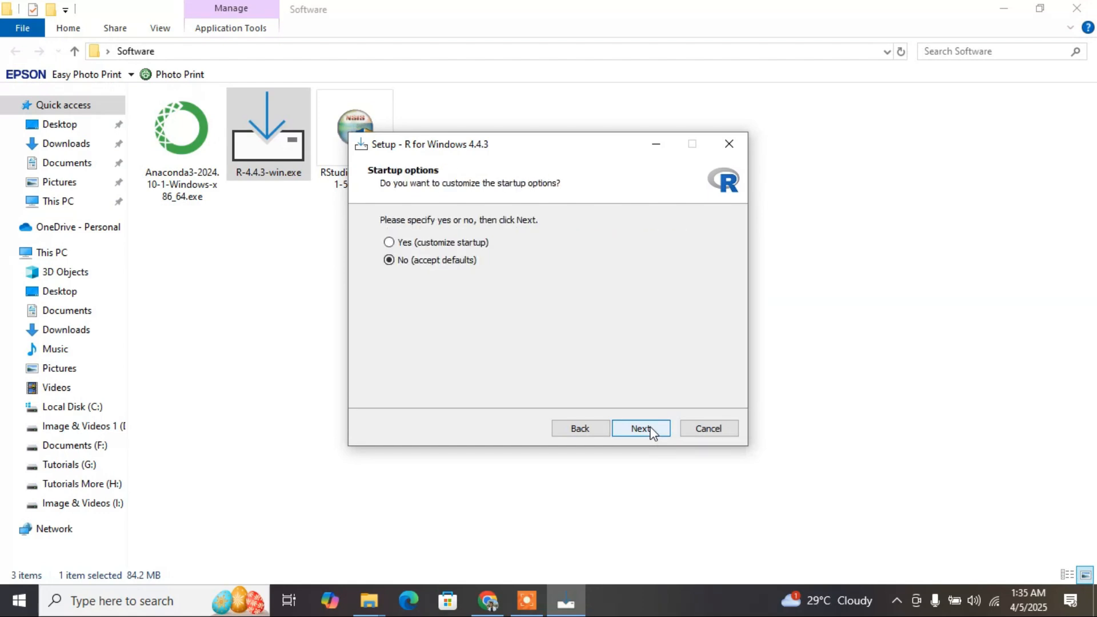
left_click(651, 430)
left_click(652, 429)
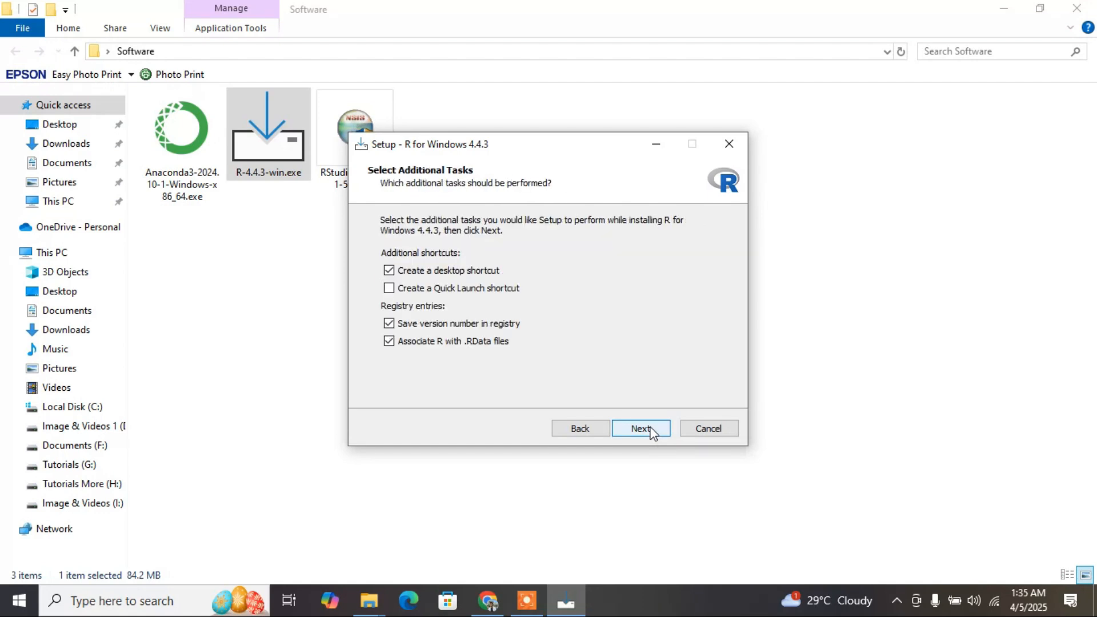
left_click(638, 428)
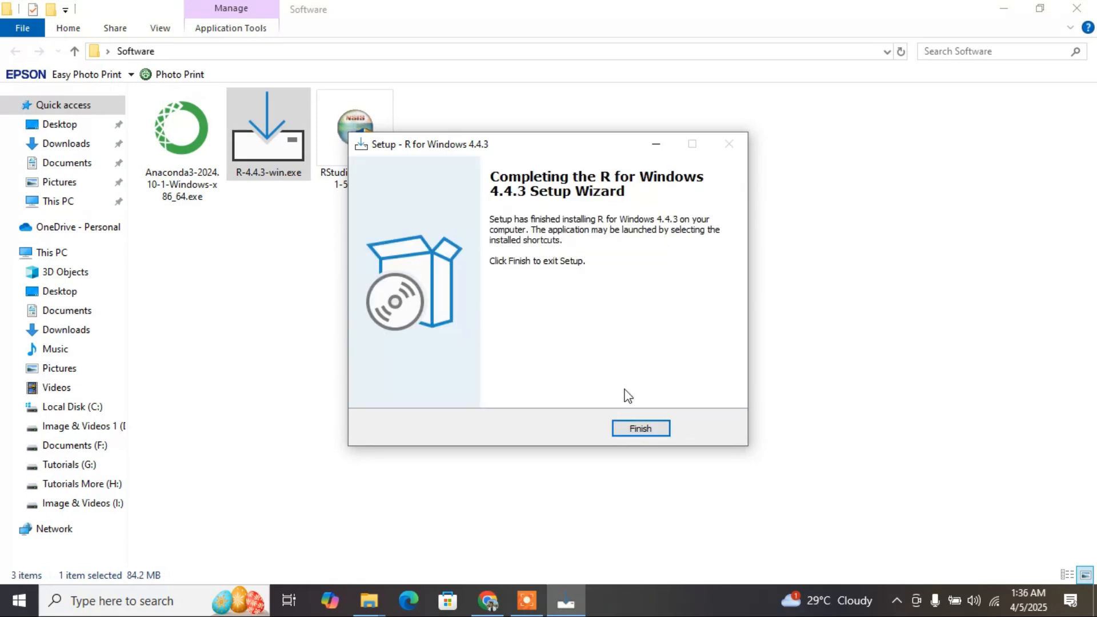
left_click(640, 429)
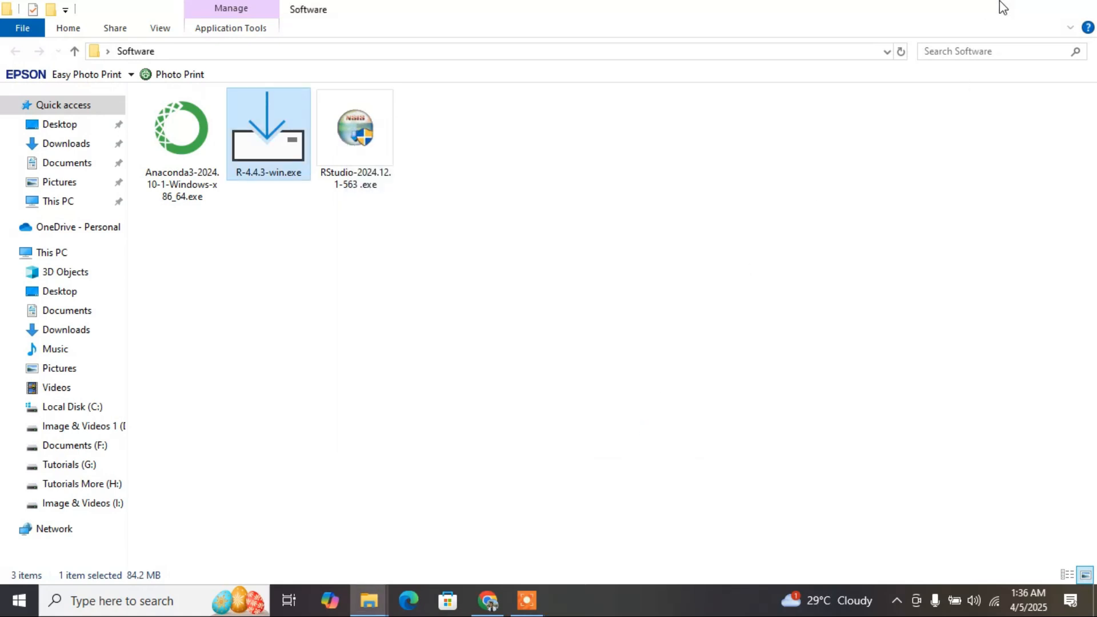
Launch R 4.4.3 from its desktop shortcut, create a new script and move the editor window away from the console text.
left_click(1001, 6)
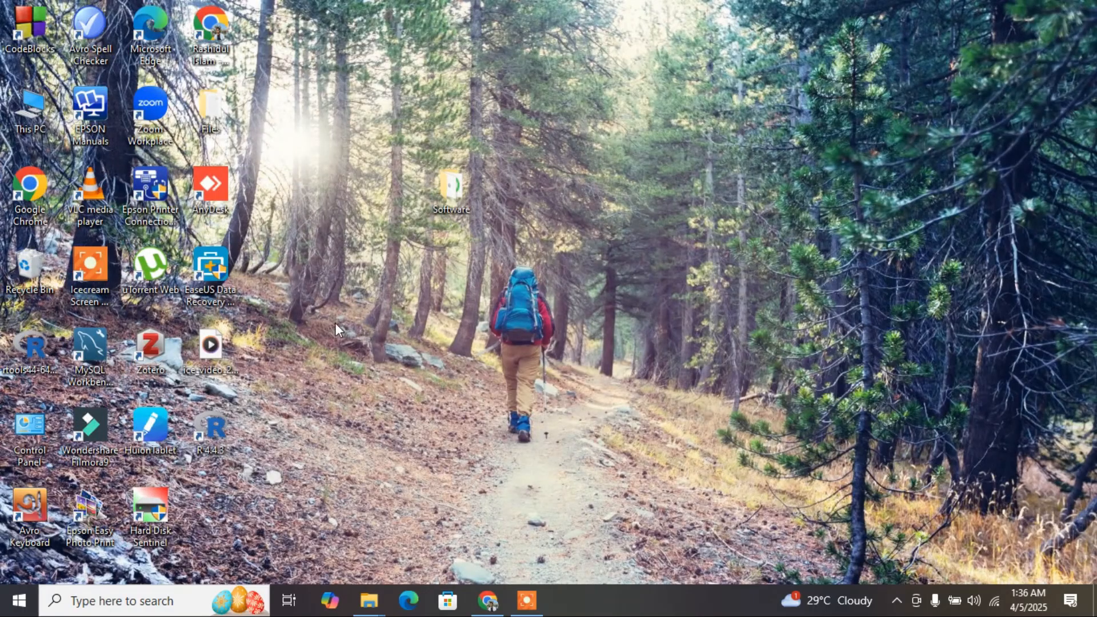
double_click(213, 434)
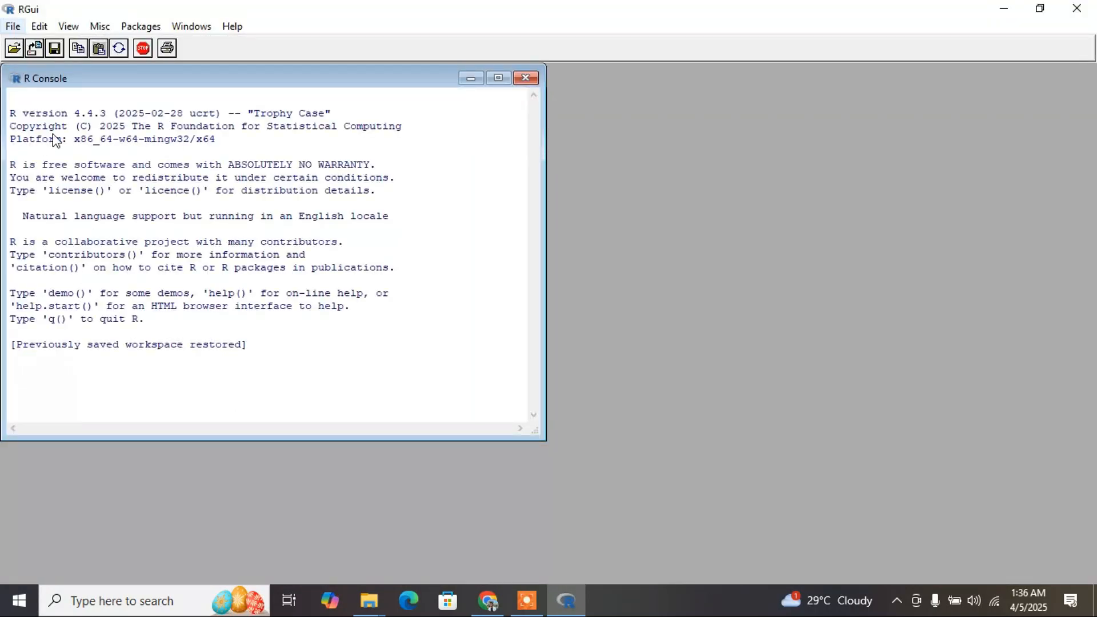
left_click(4, 28)
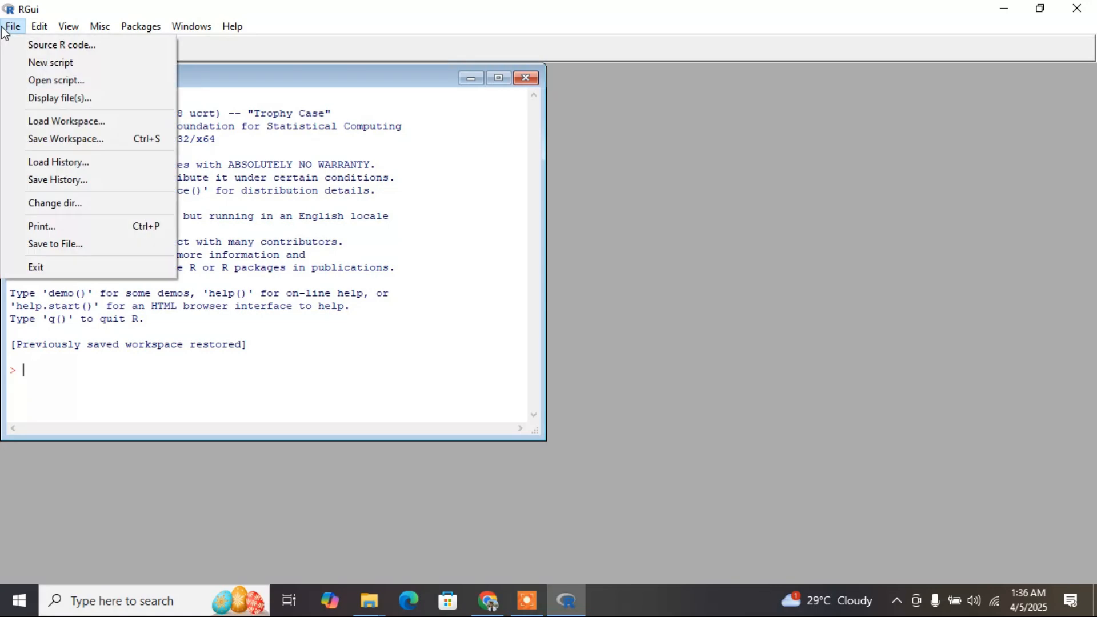
left_click(68, 63)
left_click_drag(320, 157, 446, 186)
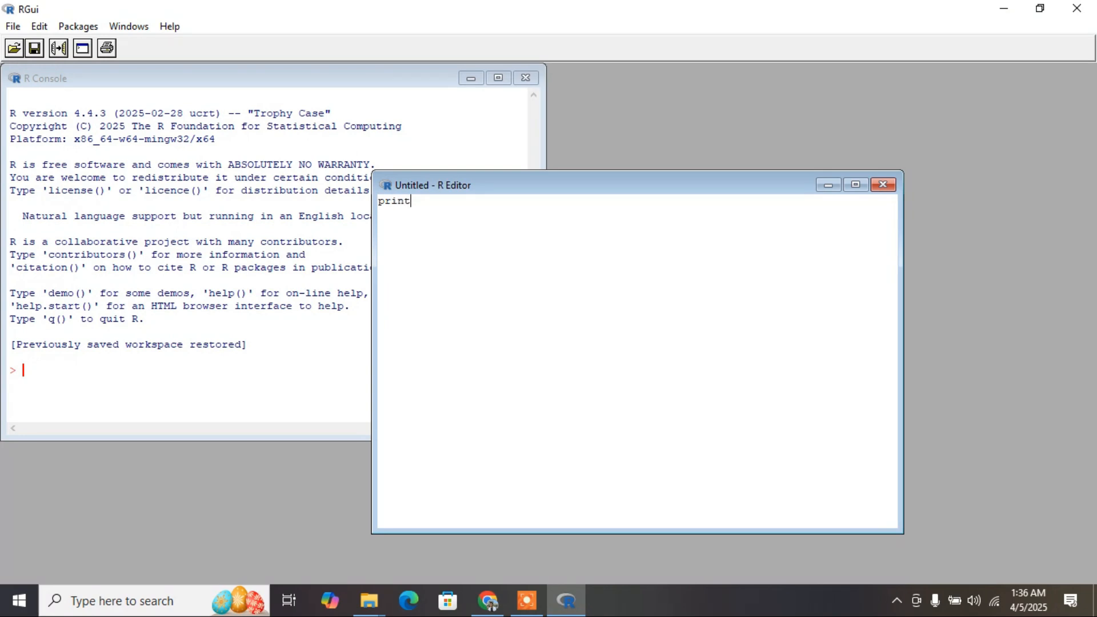
Write print("Hello World") in the new script and run that line.
type("print(:")
key("BackSpace")
type("\"Hello World\")")
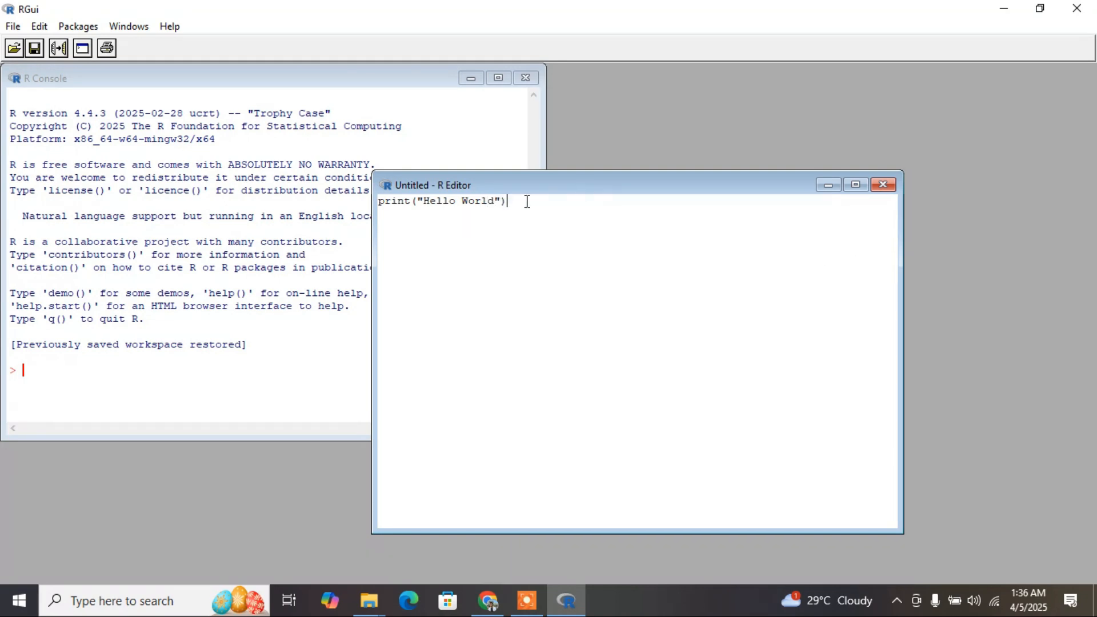
left_click_drag(527, 201, 377, 200)
right_click(393, 200)
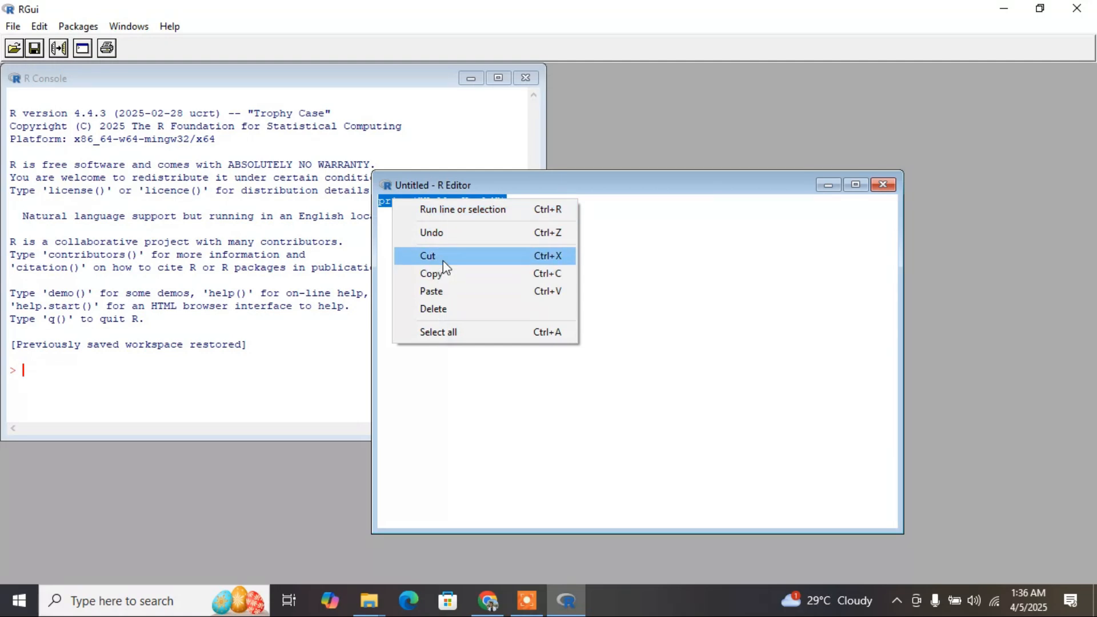
left_click(468, 209)
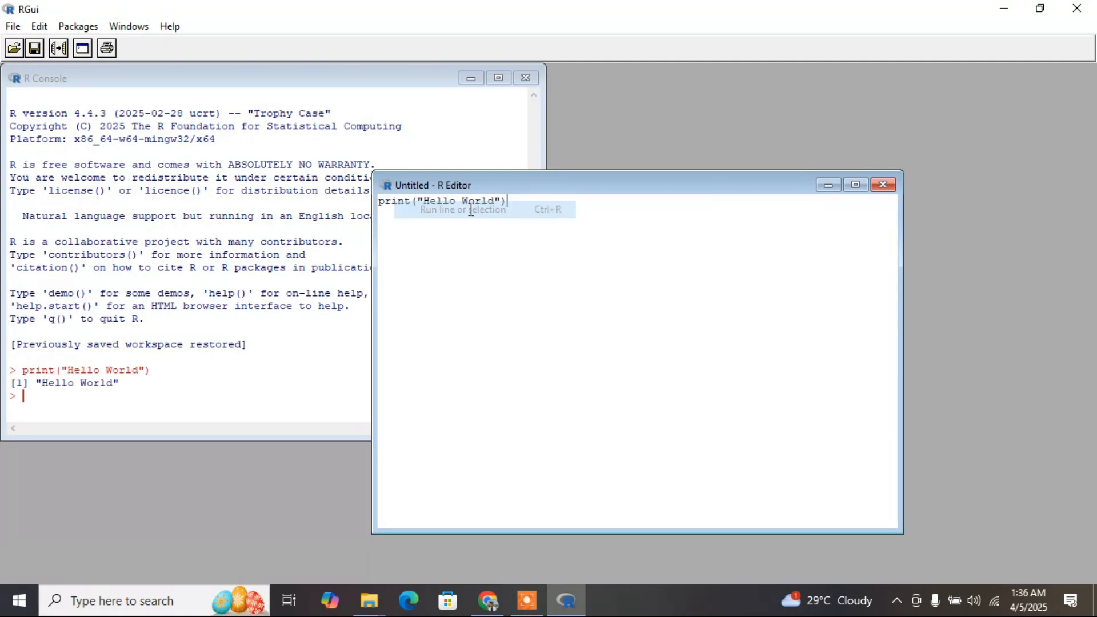
Evaluate 5+7 directly in the R console.
left_click_drag(19, 382, 118, 388)
left_click(121, 391)
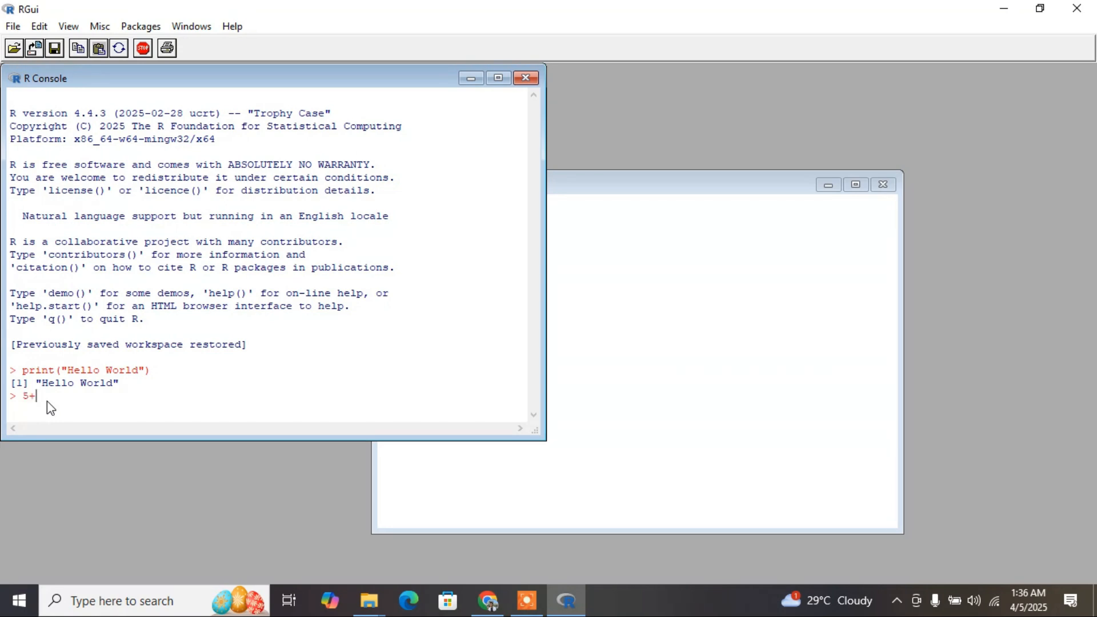
type("5+7")
key("Return")
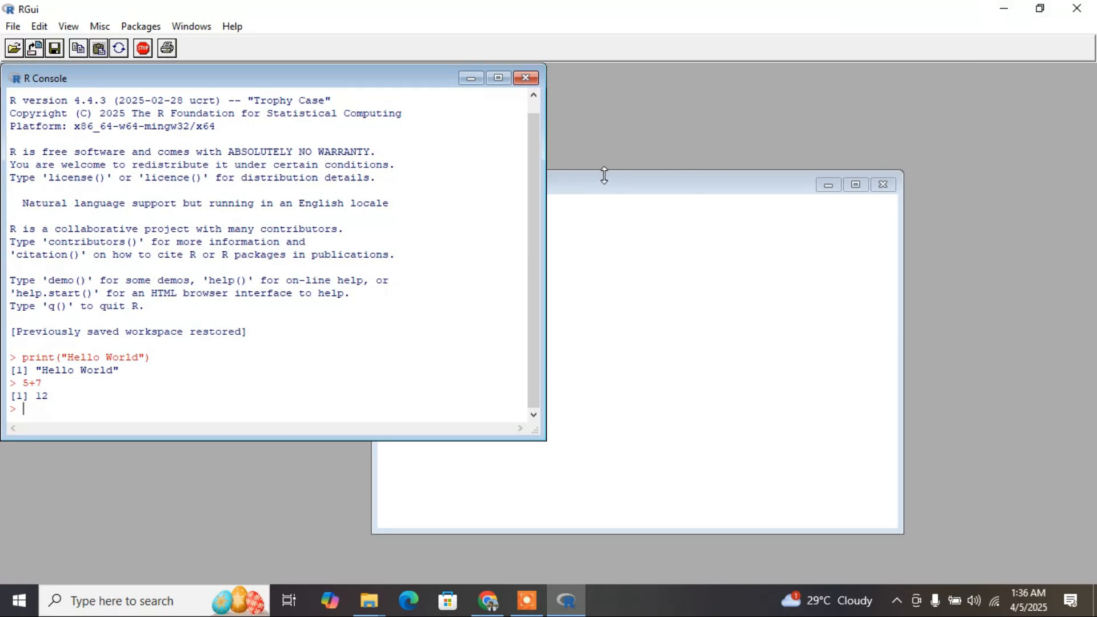
Quit R with q() and discard the changes to the untitled script.
type("q()")
key("Return")
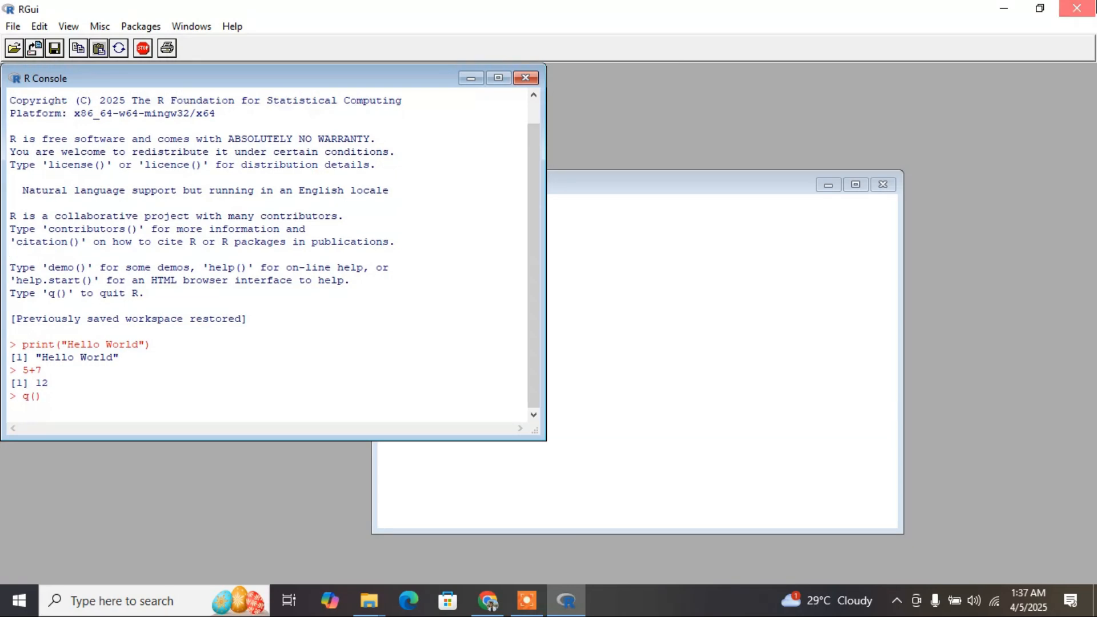
left_click(551, 348)
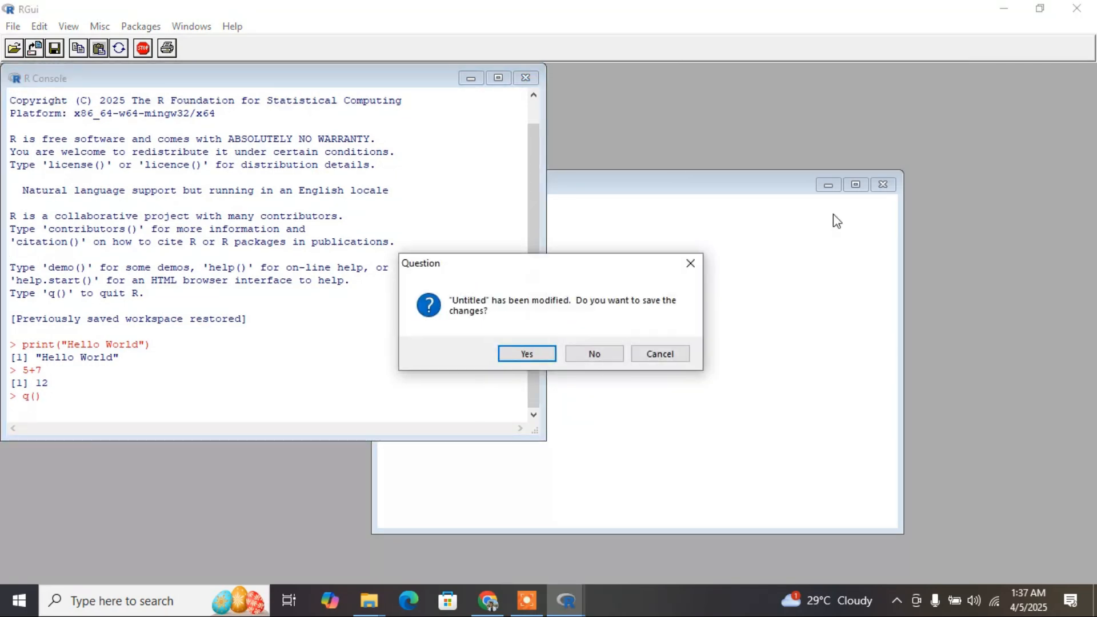
left_click(605, 353)
Run the RStudio installer from the Software folder, install with the default options and finish the setup.
double_click(470, 203)
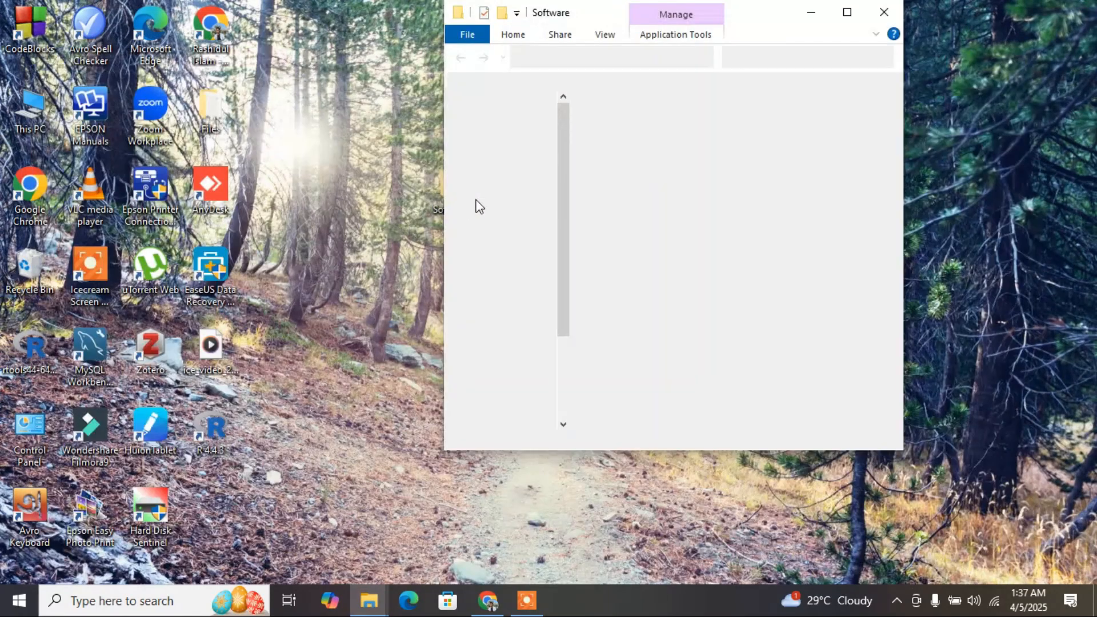
left_click(847, 12)
double_click(352, 153)
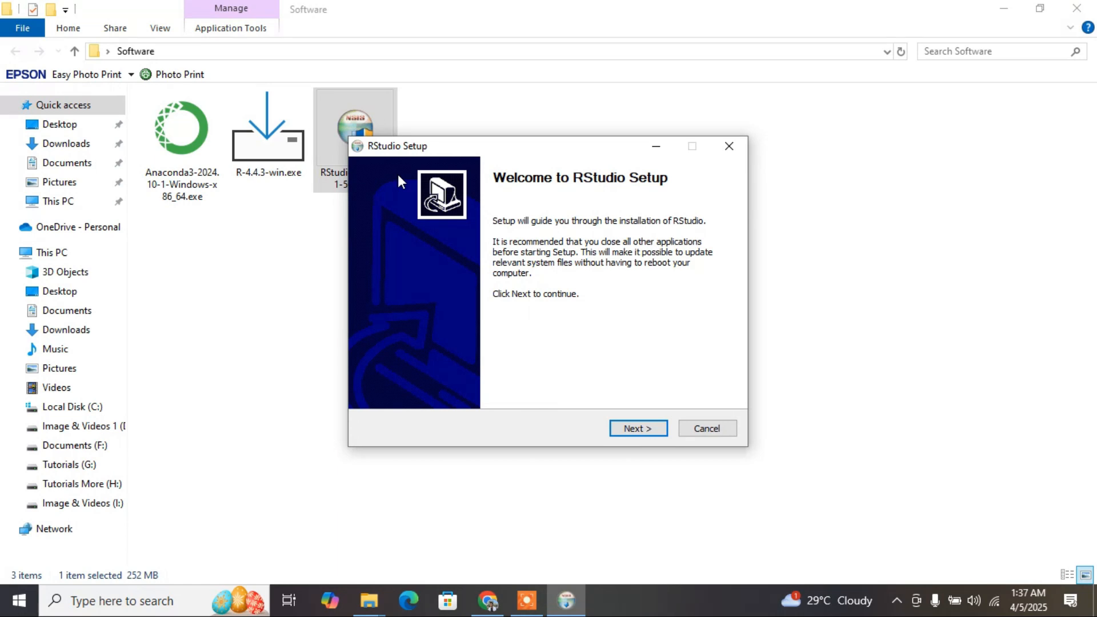
left_click(638, 429)
left_click(638, 428)
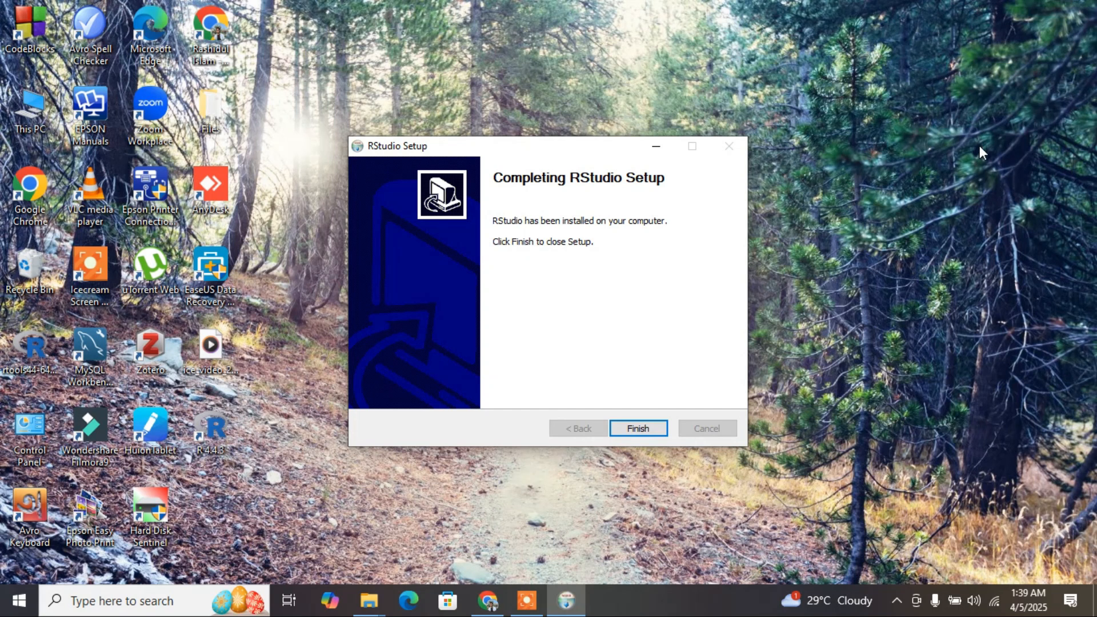
left_click(644, 429)
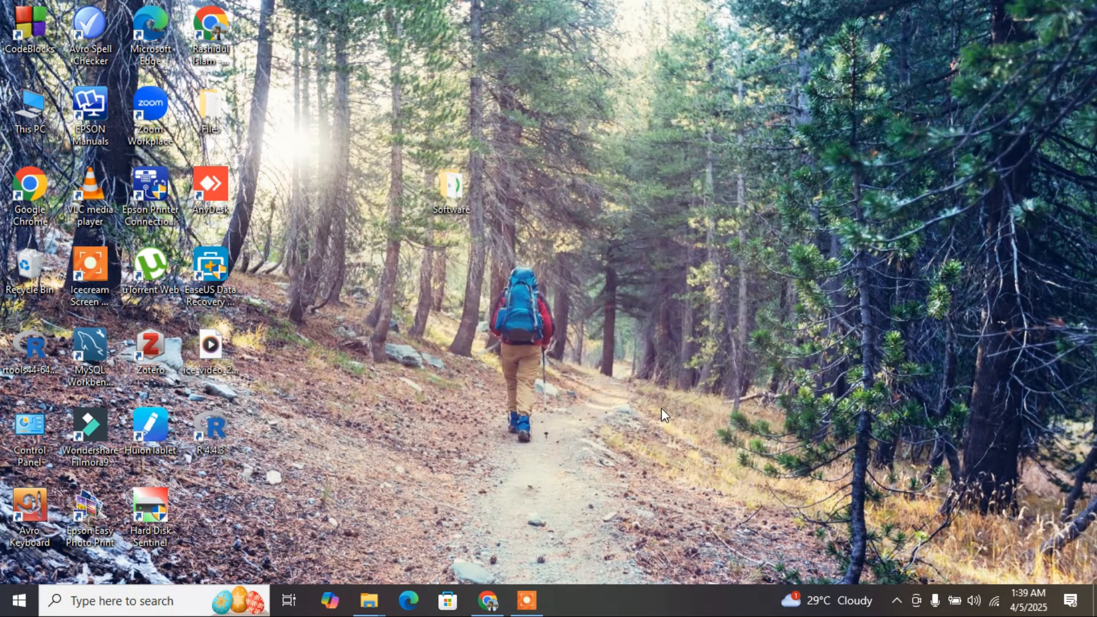
Search Windows for rstudio and launch RStudio Desktop with the machine's default 64-bit R and the auto-detected rendering engine.
left_click(159, 604)
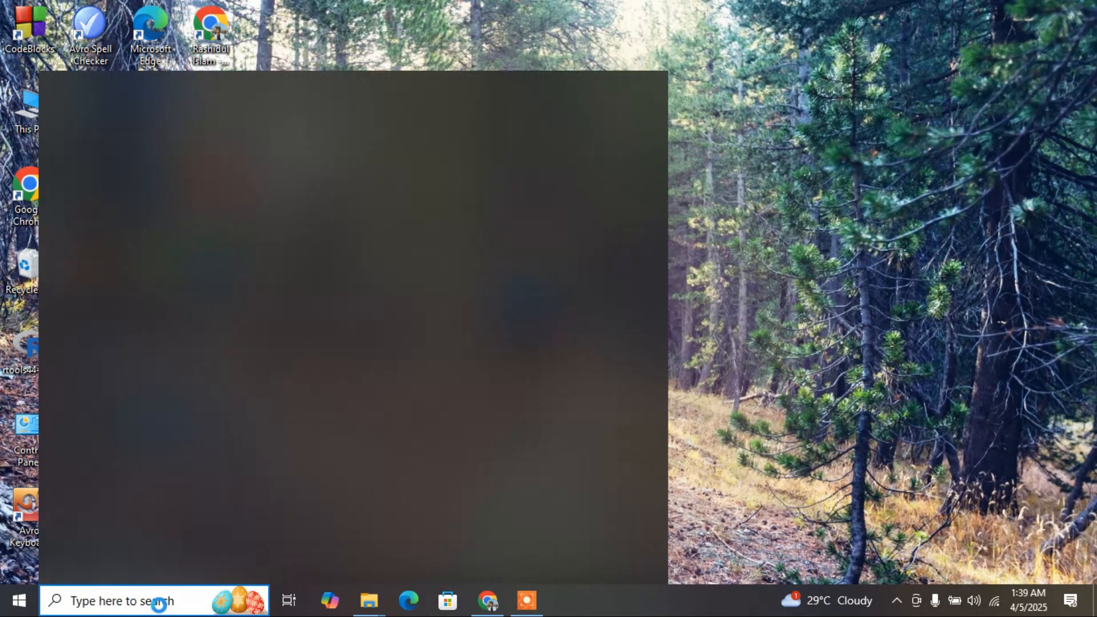
type("rstudi")
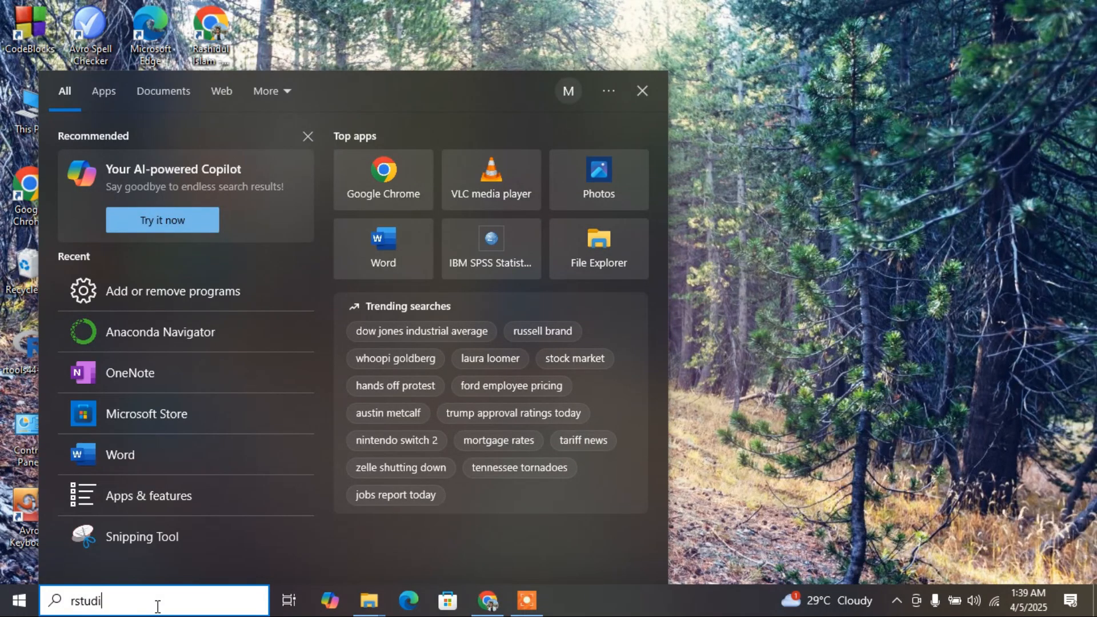
type("o")
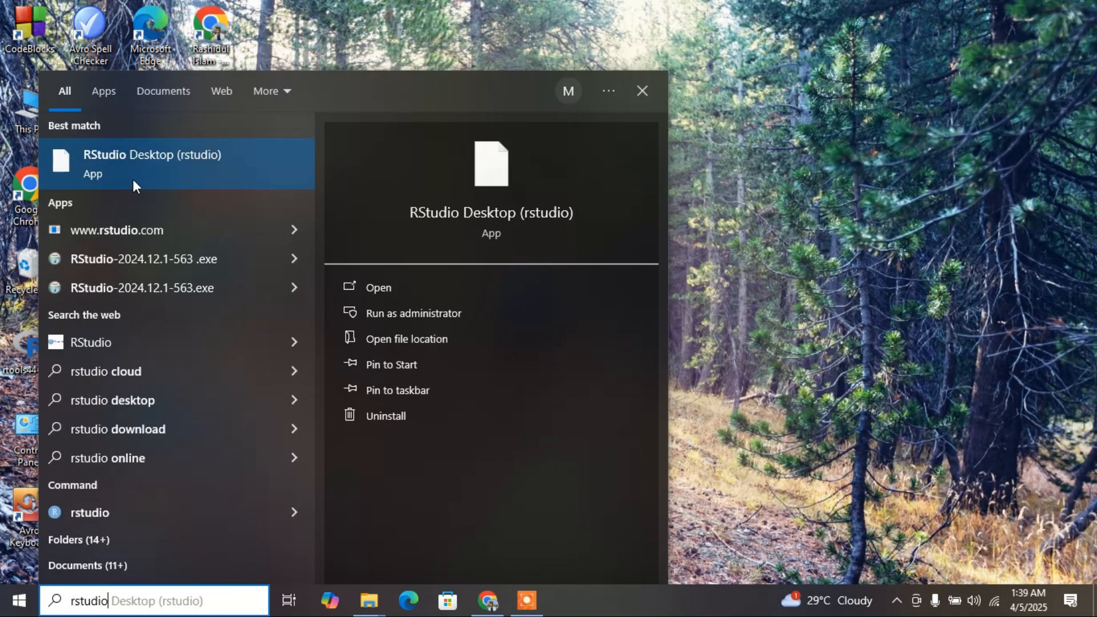
left_click(160, 172)
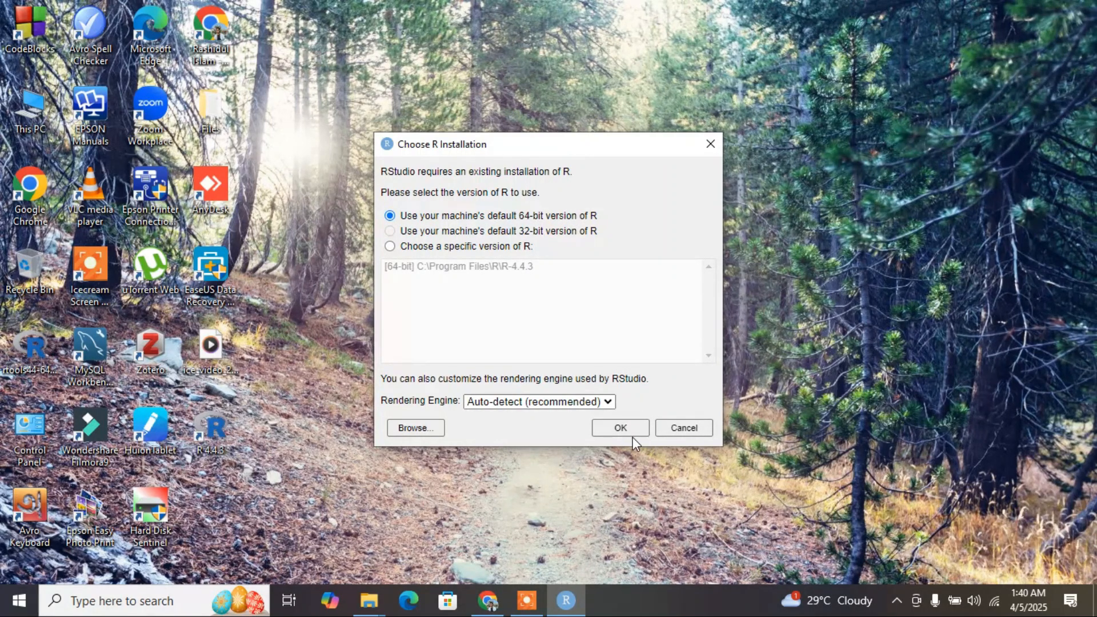
left_click(543, 404)
left_click(543, 404)
left_click(610, 428)
left_click(615, 428)
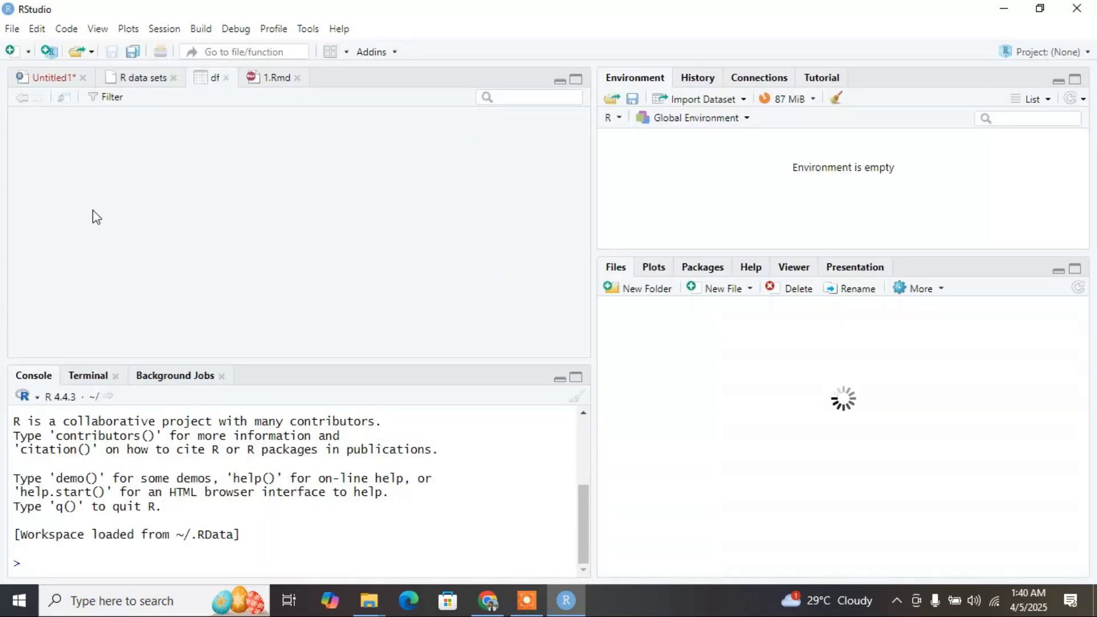
Close the R data sets, 1.Rmd and df documents, leaving only the untitled script open.
left_click(173, 77)
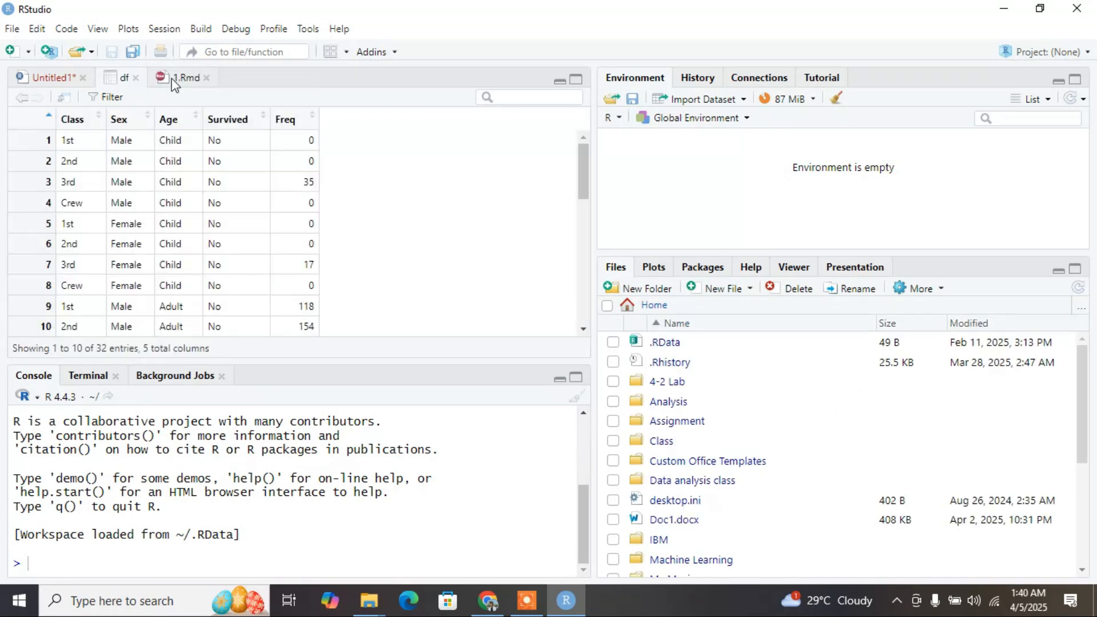
left_click(171, 78)
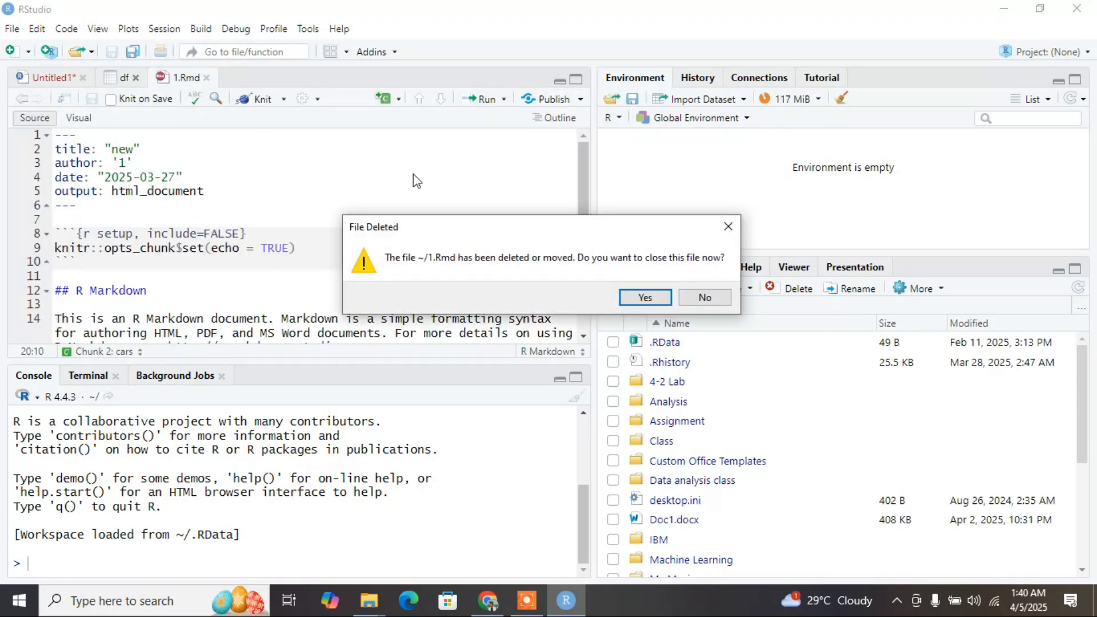
left_click(632, 304)
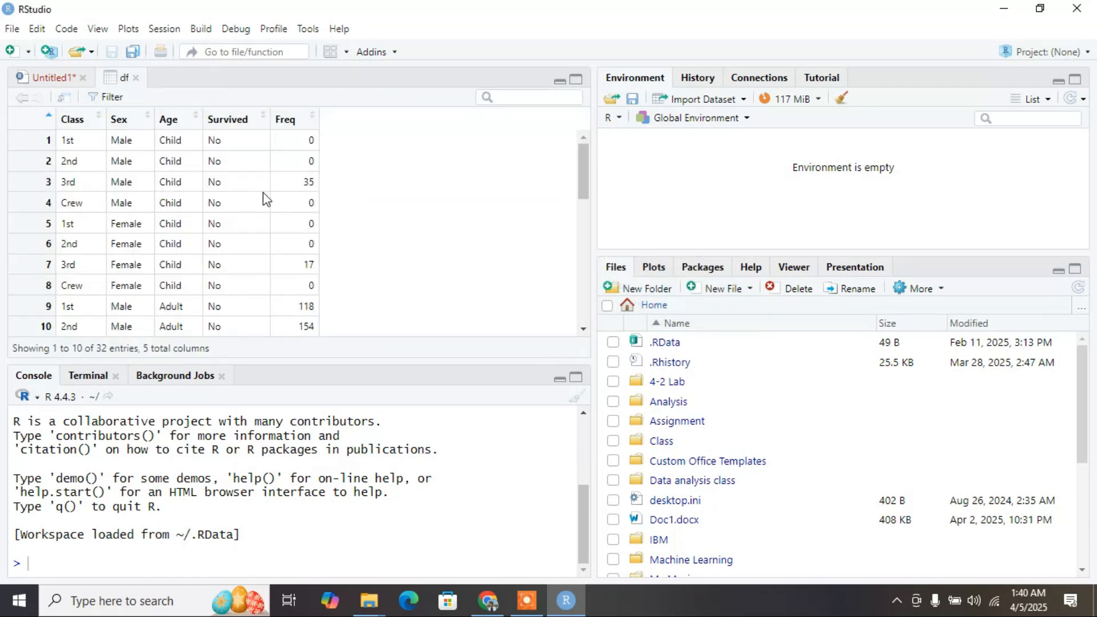
left_click(136, 78)
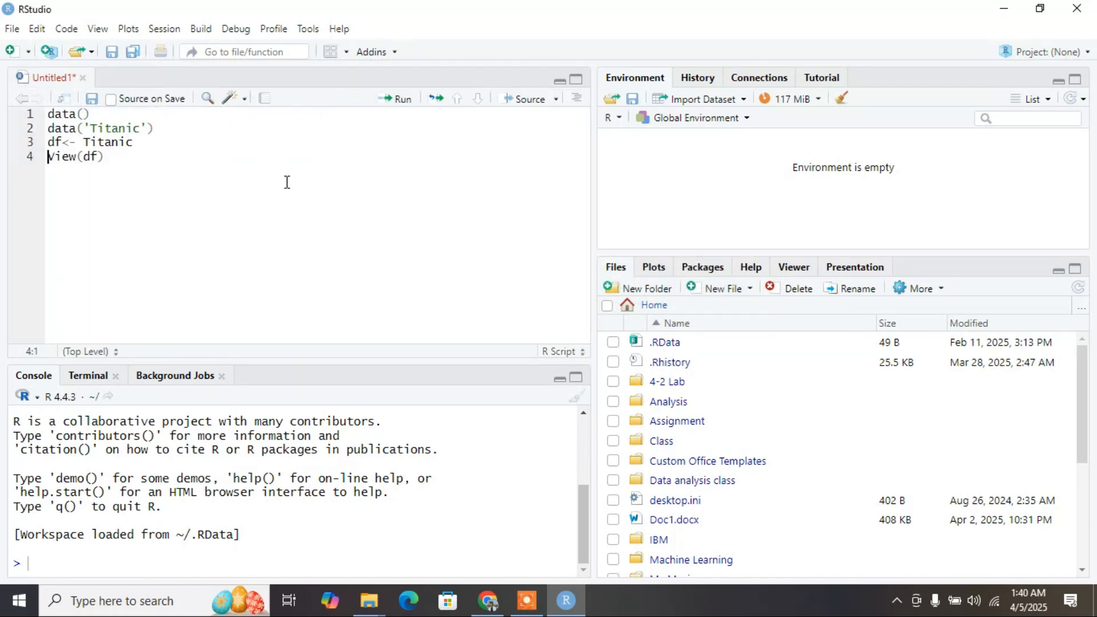
Replace the untitled script's code with print("Hello World"), run it and highlight the output in the console.
left_click(128, 144)
key("ctrl+a")
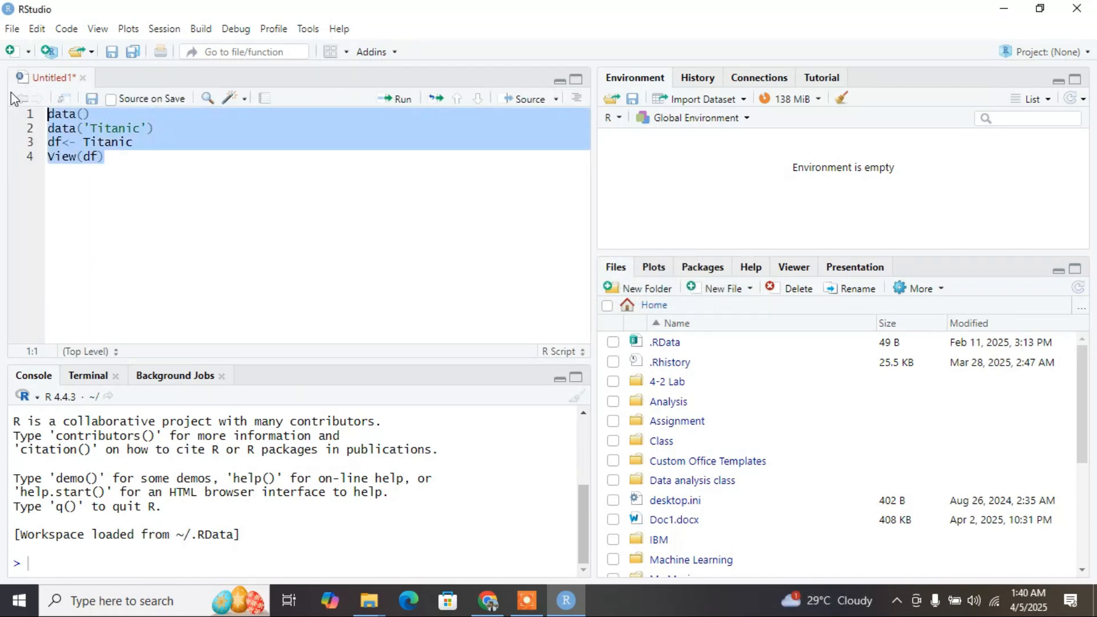
key("BackSpace")
type("print(\"")
type("Hello Wor")
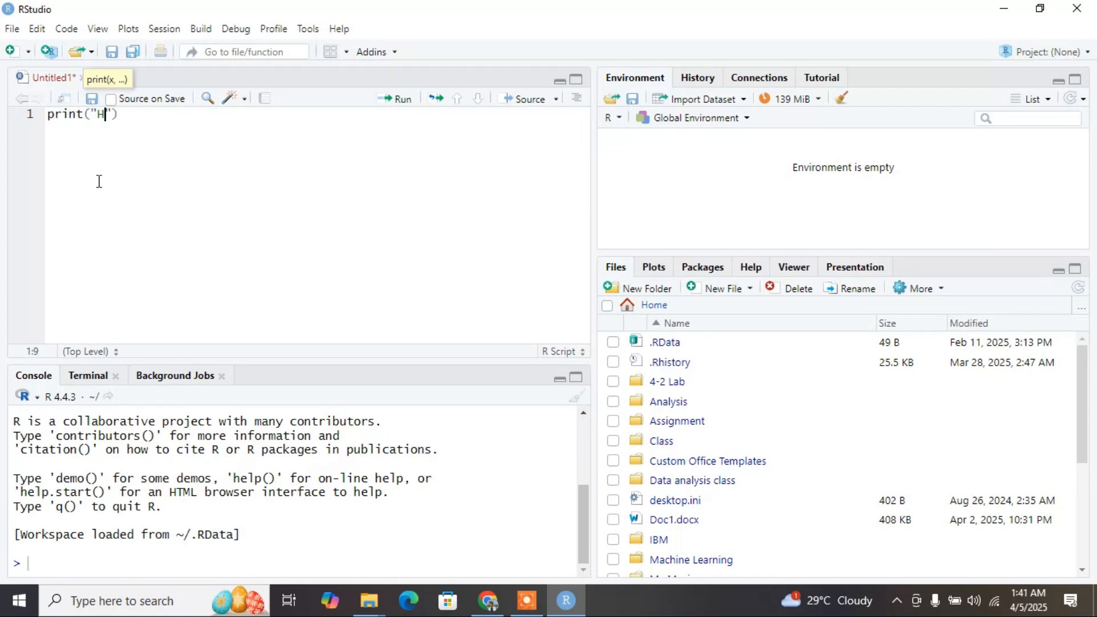
type("ld")
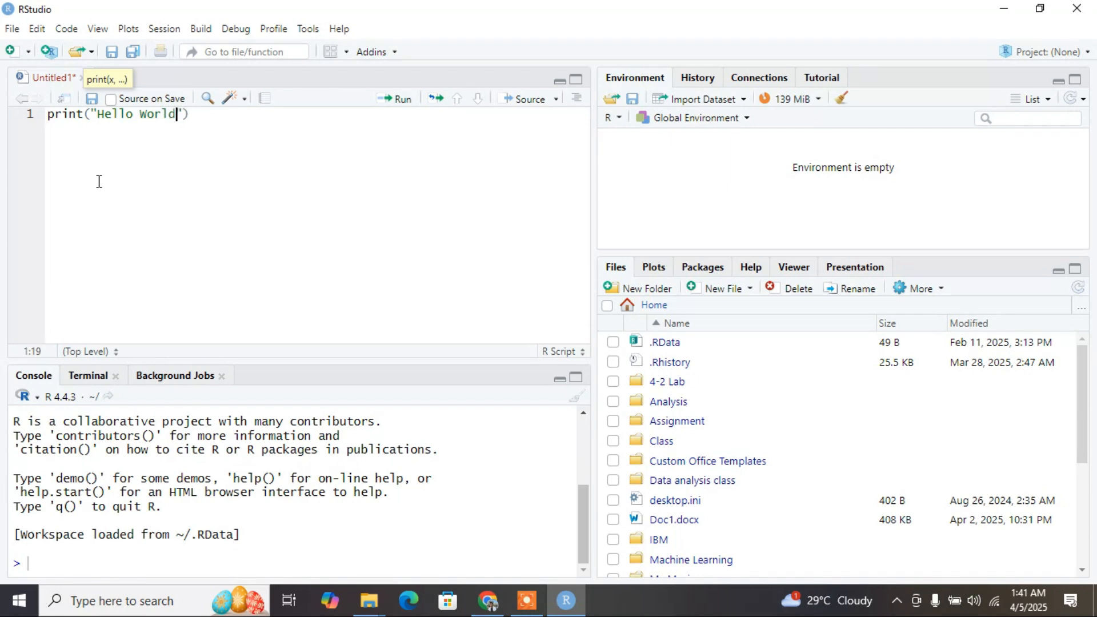
key("ctrl+a")
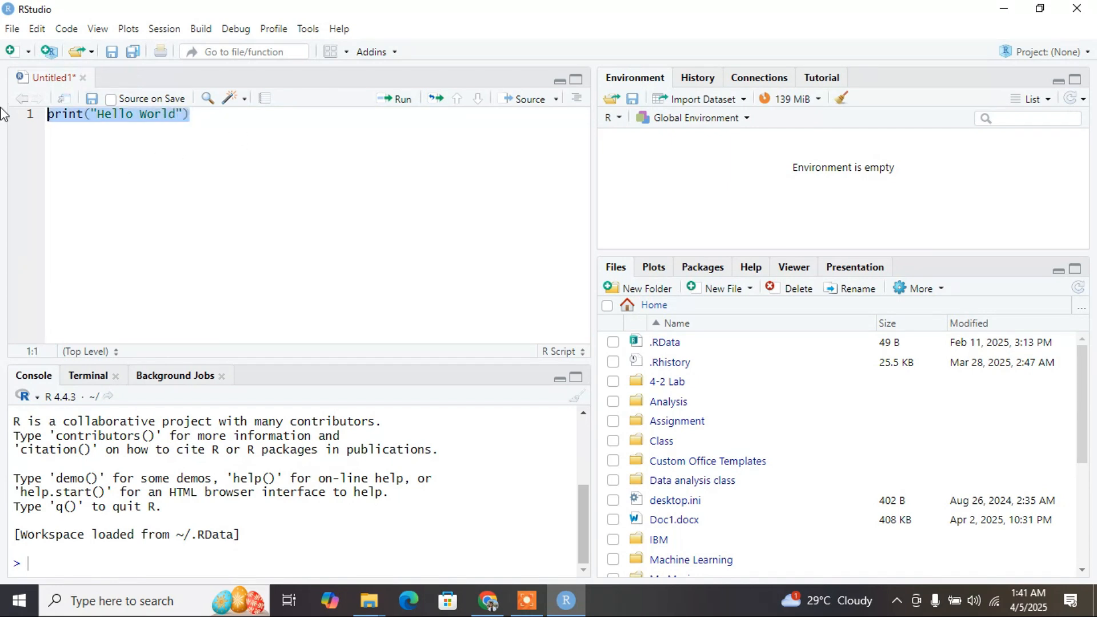
left_click(399, 101)
left_click_drag(52, 549, 140, 550)
Look through the plots area, the home directory's file list and the packages list.
left_click(655, 269)
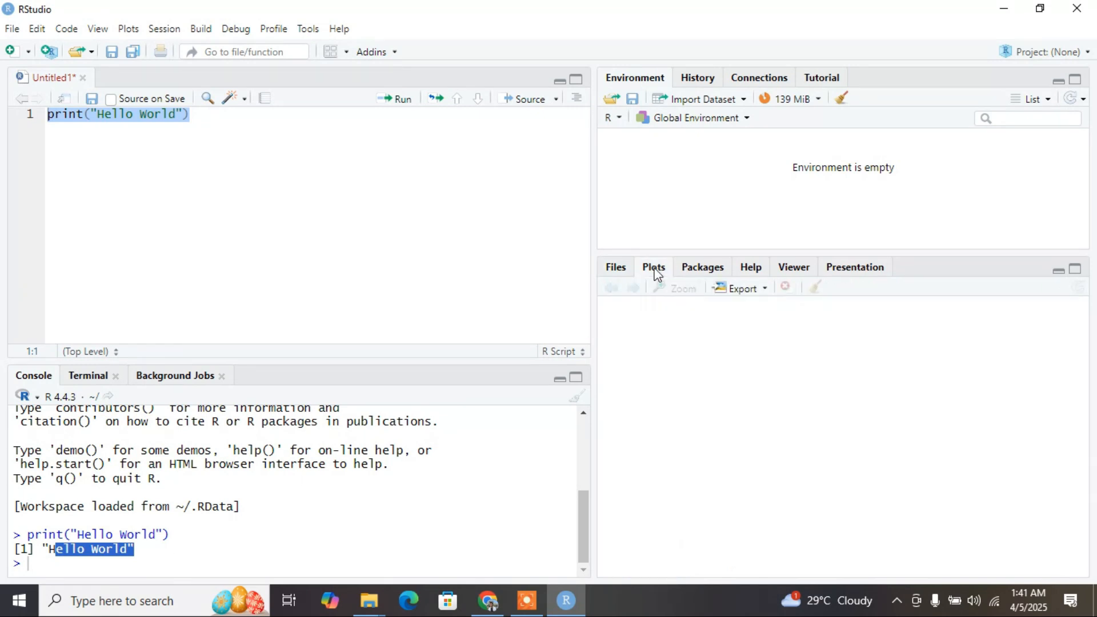
left_click(620, 271)
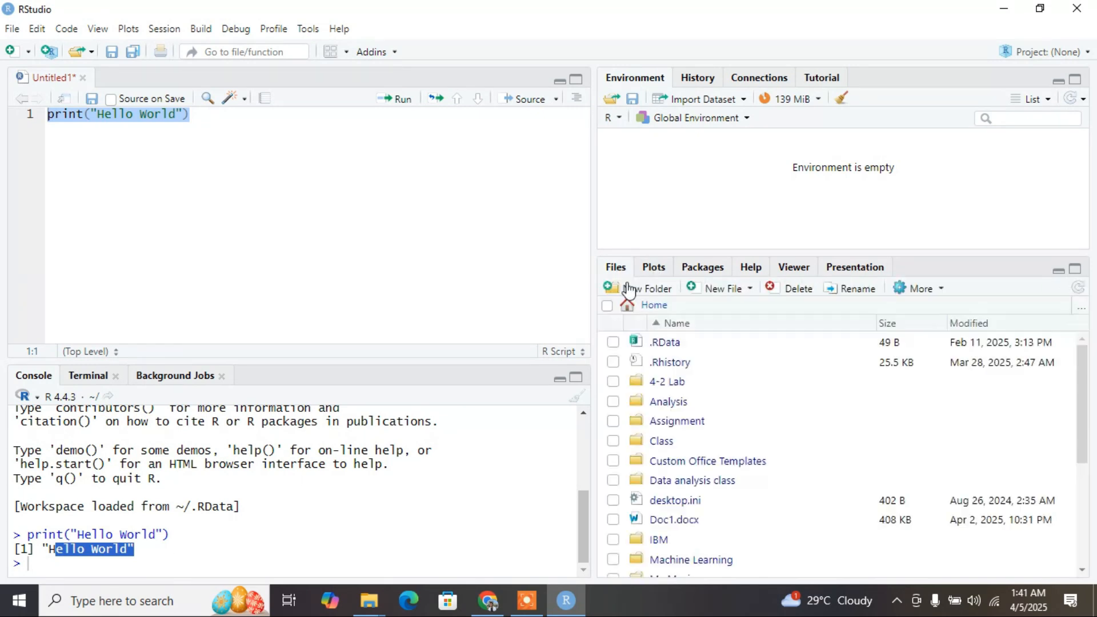
scroll(694, 447, "down", 1)
scroll(694, 447, "down", 3)
scroll(693, 489, "up", 4)
left_click(713, 272)
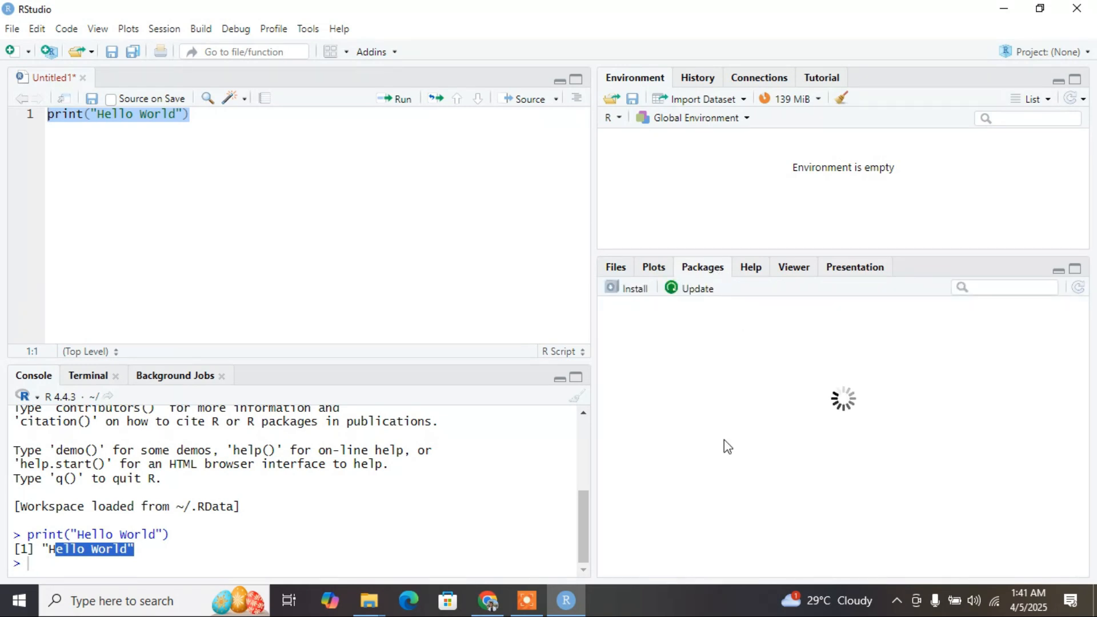
left_click(617, 268)
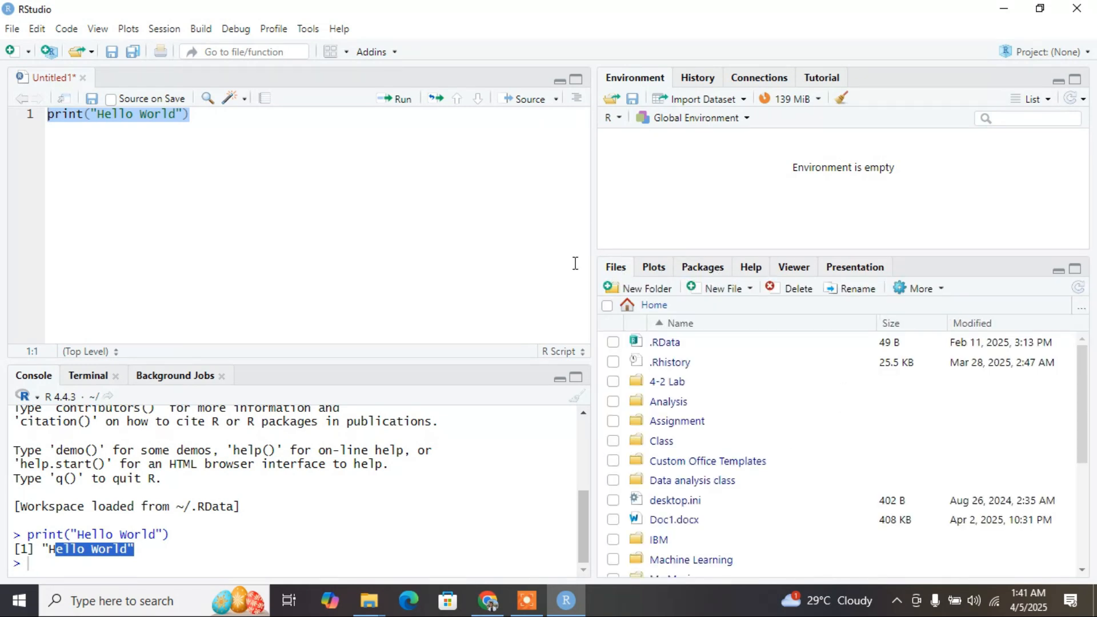
Create a new blank R script alongside the untitled one.
left_click(204, 165)
left_click(12, 53)
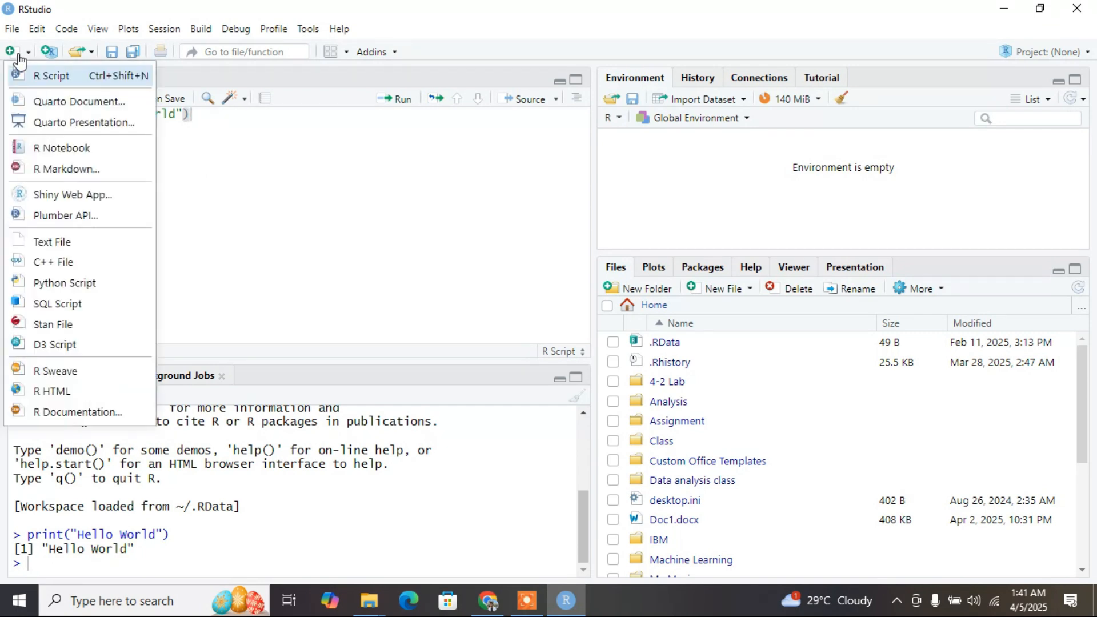
left_click(53, 82)
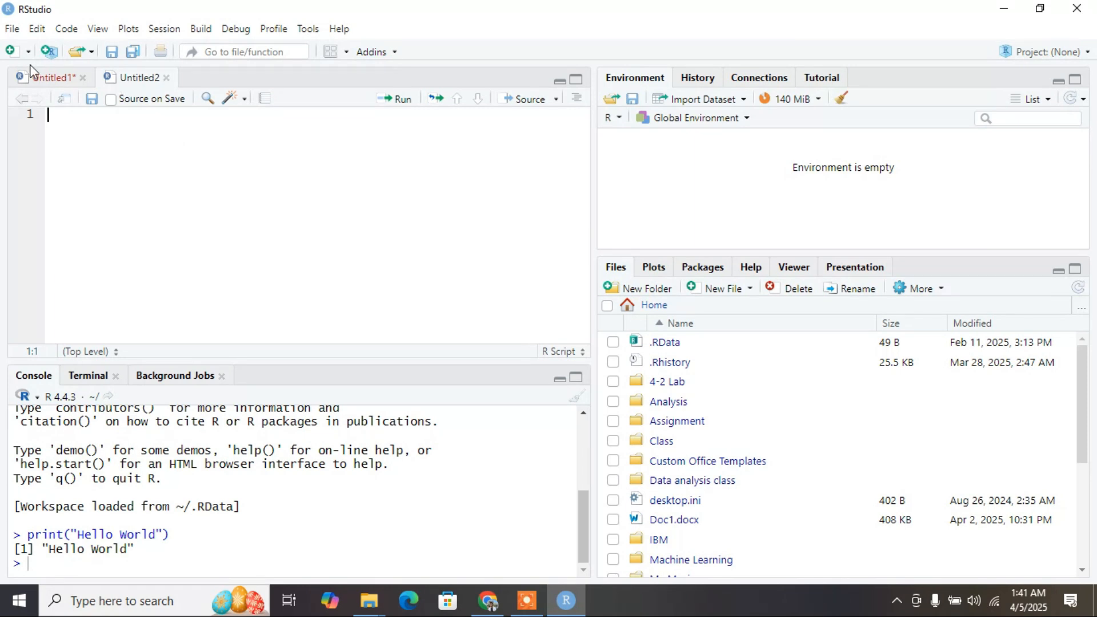
Save the new script as myrcode in a newly created folder inside Documents.
left_click(12, 29)
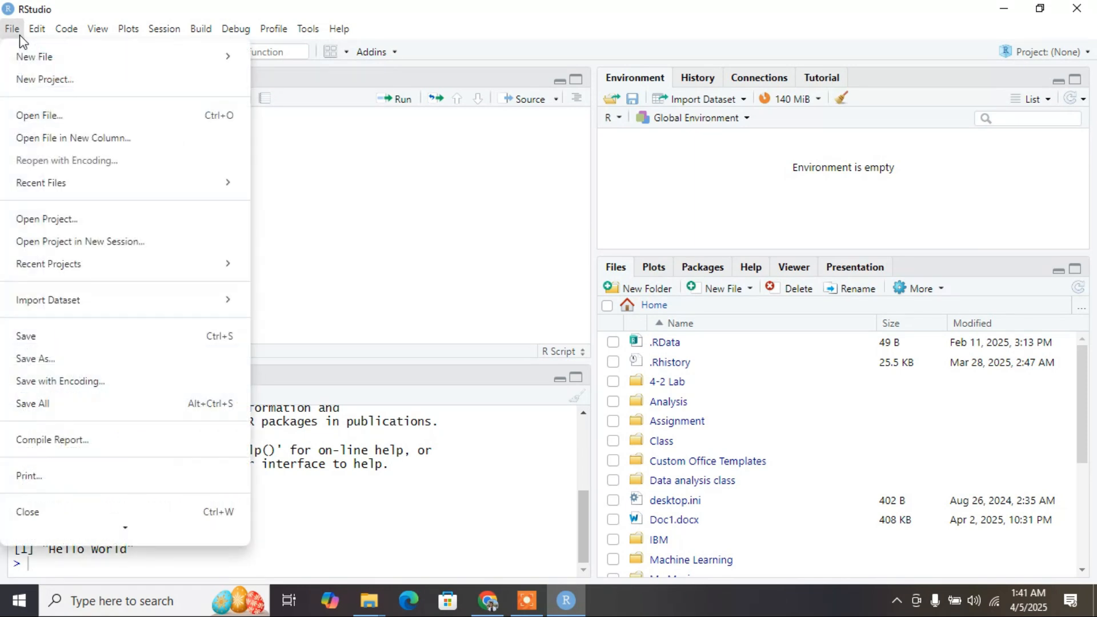
left_click(46, 342)
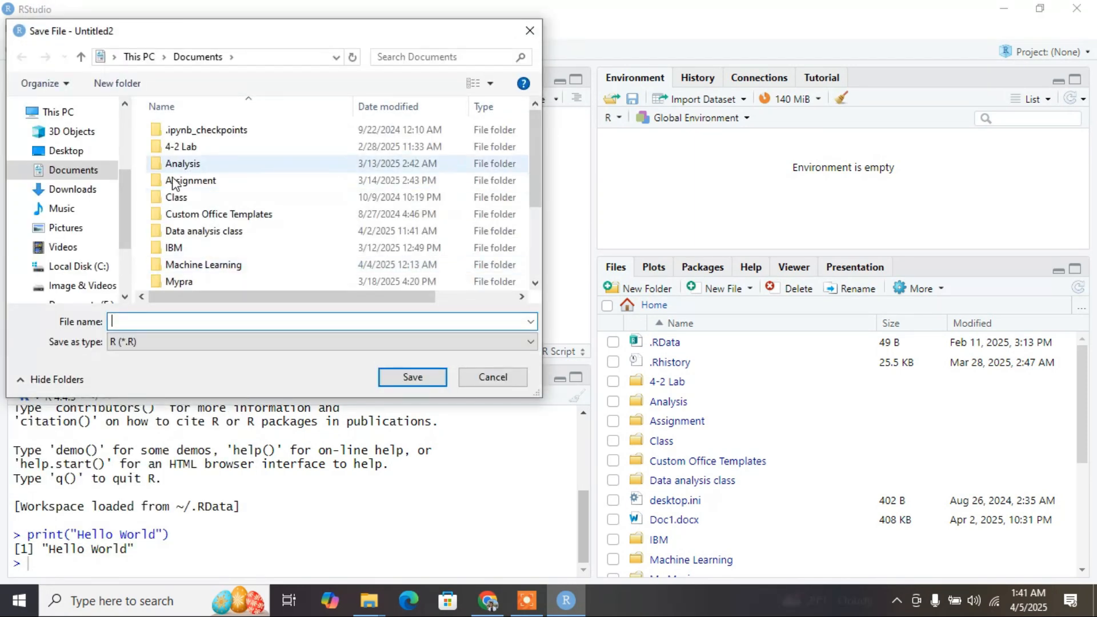
scroll(173, 183, "down", 3)
left_click(149, 317)
scroll(286, 217, "up", 3)
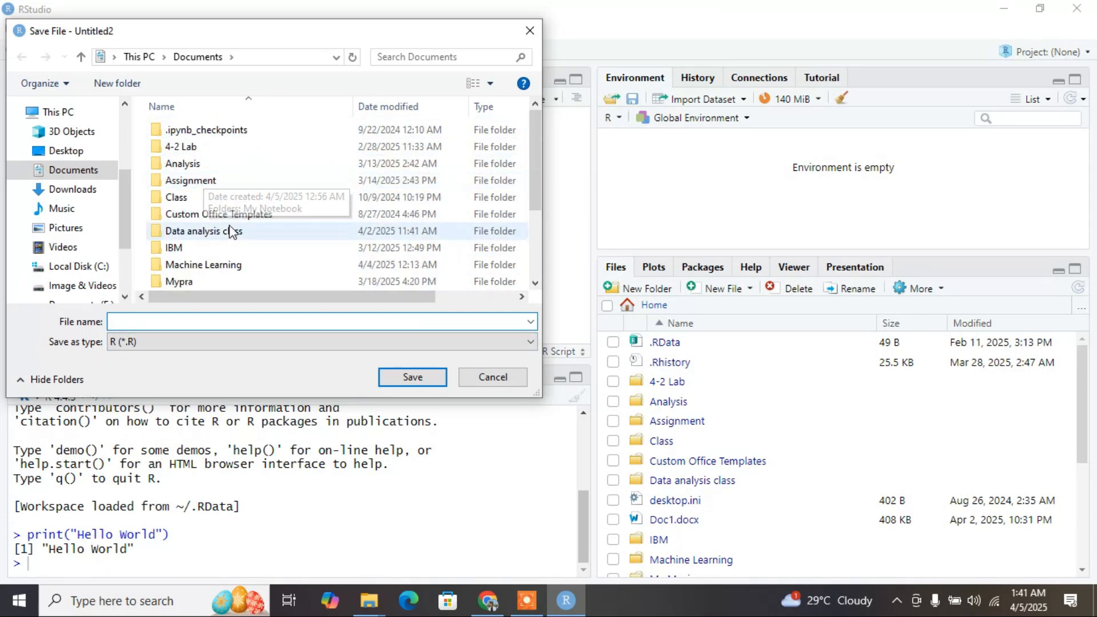
right_click(139, 206)
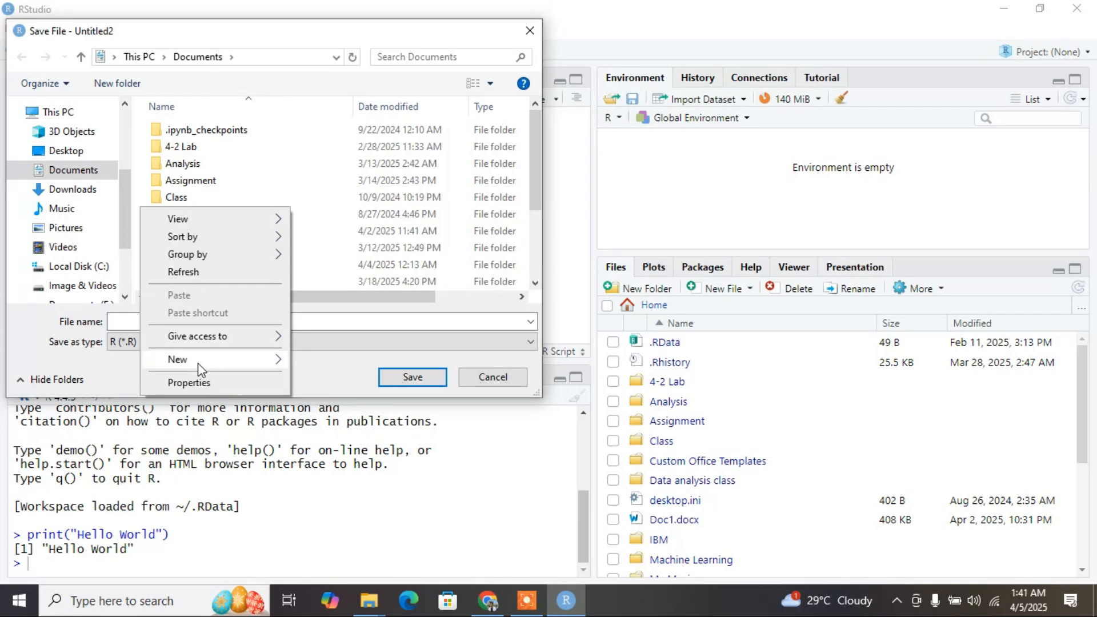
left_click(274, 358)
left_click(323, 422)
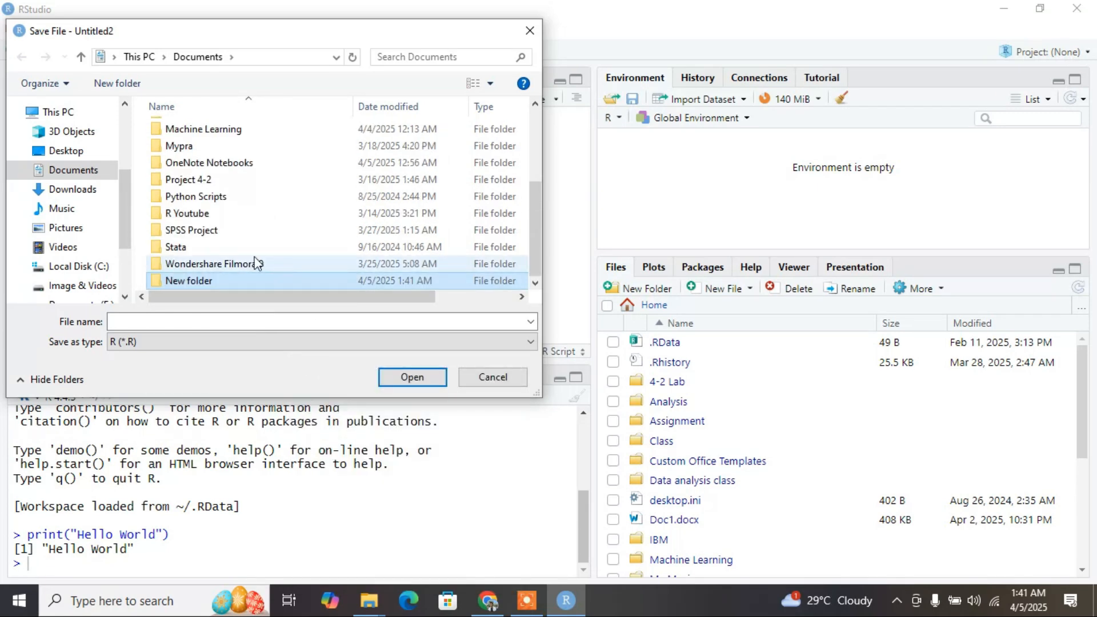
double_click(207, 281)
type("myrcode")
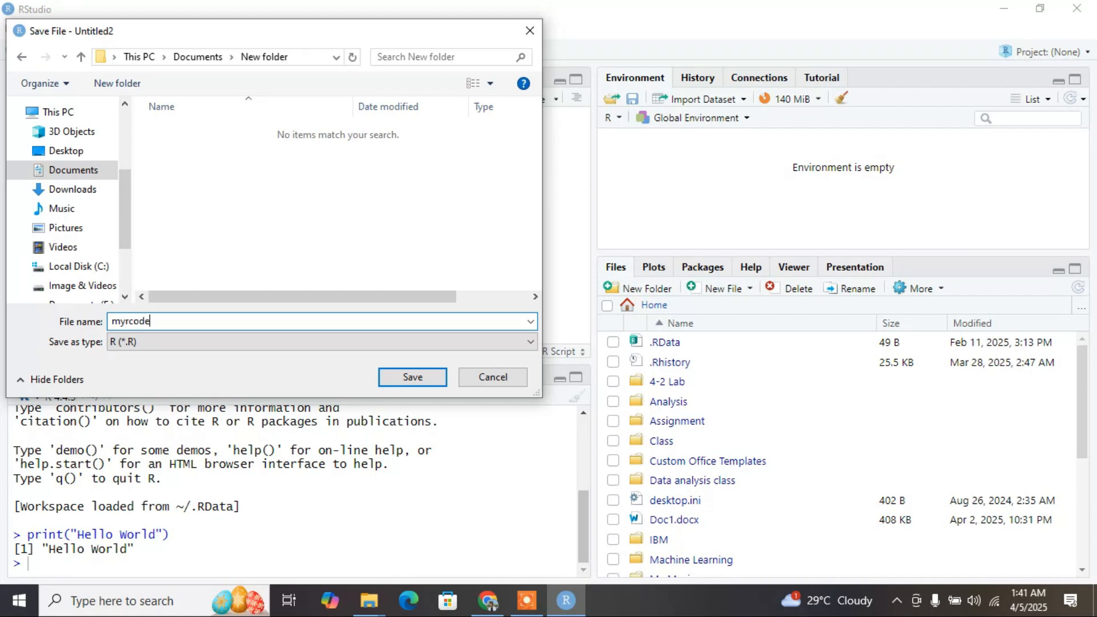
left_click(402, 381)
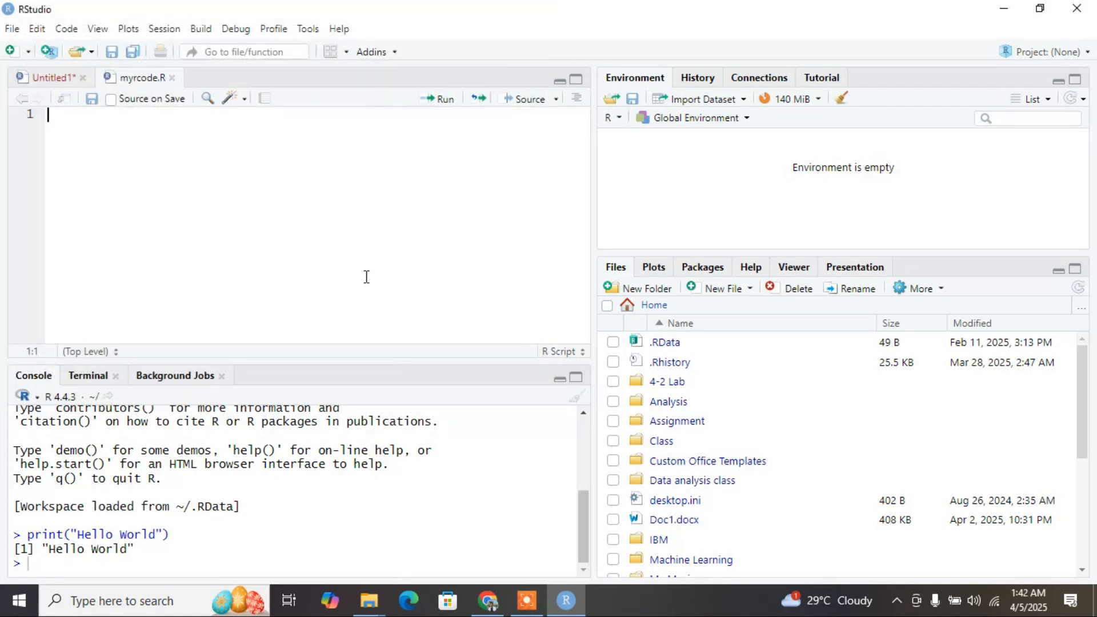
Write print("Hello World") in myrcode.R and run that line.
type("print(\"Hello World")
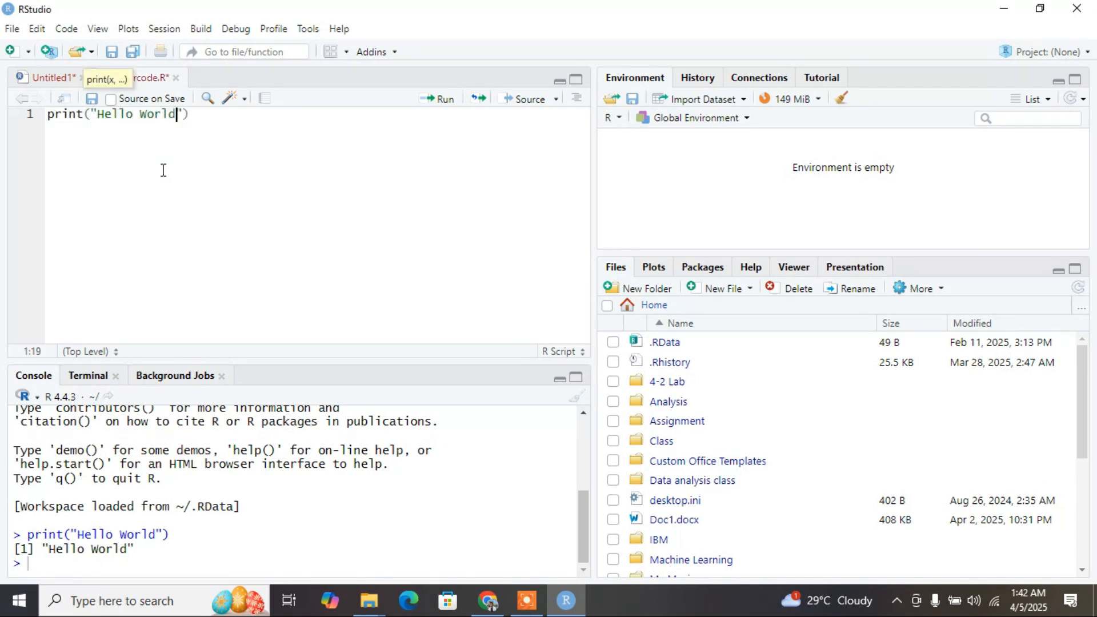
left_click(247, 113)
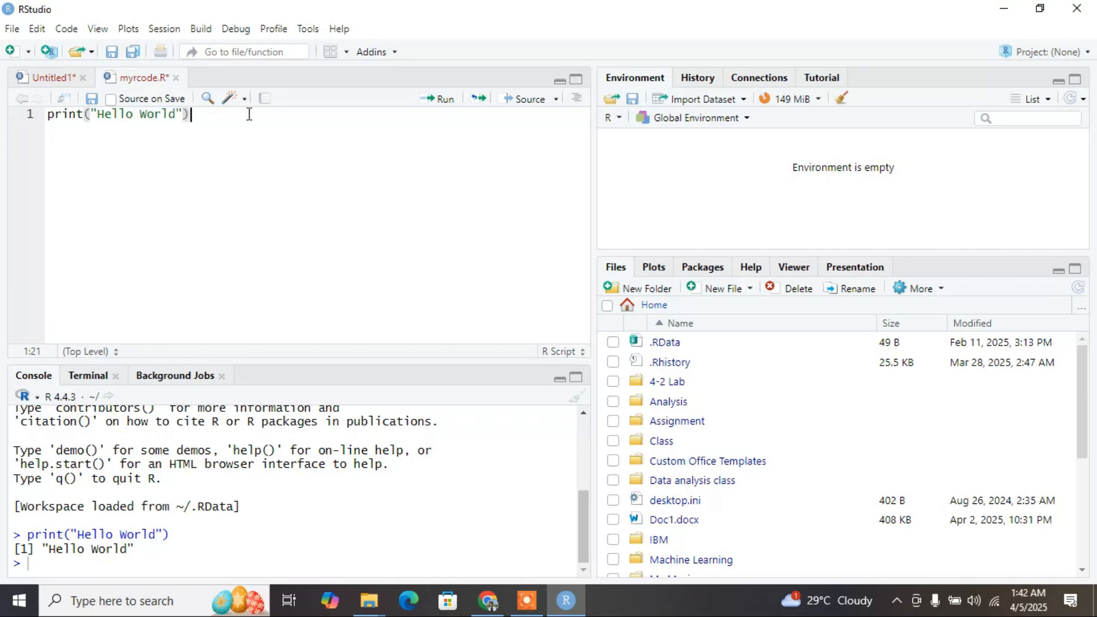
left_click(444, 108)
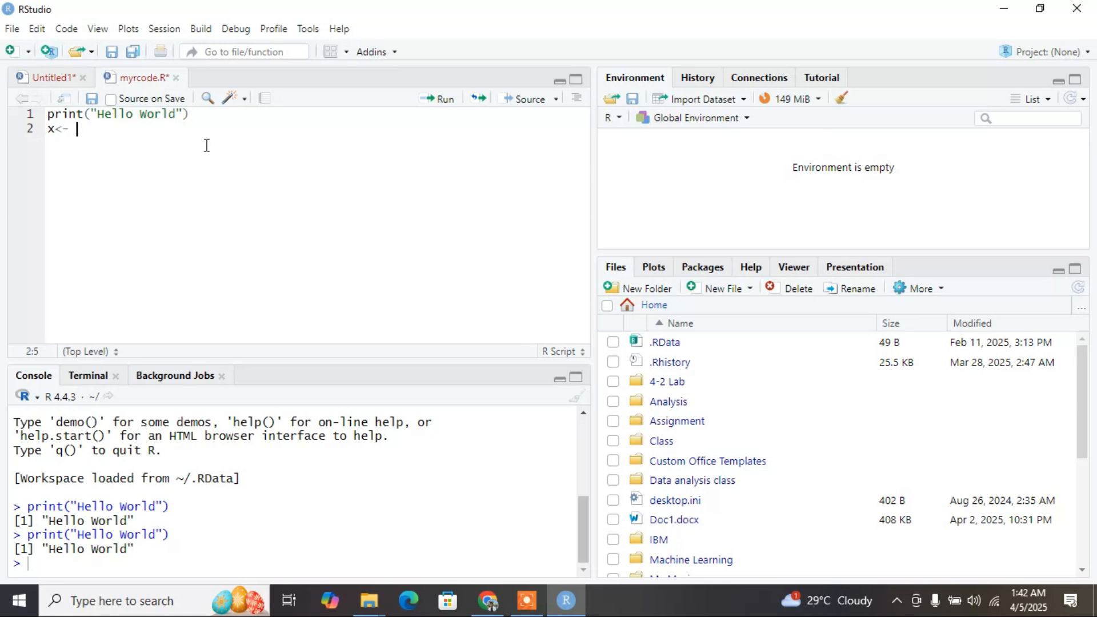
Assign 4 to x and 3 to y in myrcode.R, and add a line storing x+y in z.
type("y<-3")
key("Return")
type("z<-x+y")
key("Return")
Add print(z) as the line below the z assignment in myrcode.R.
type("pri")
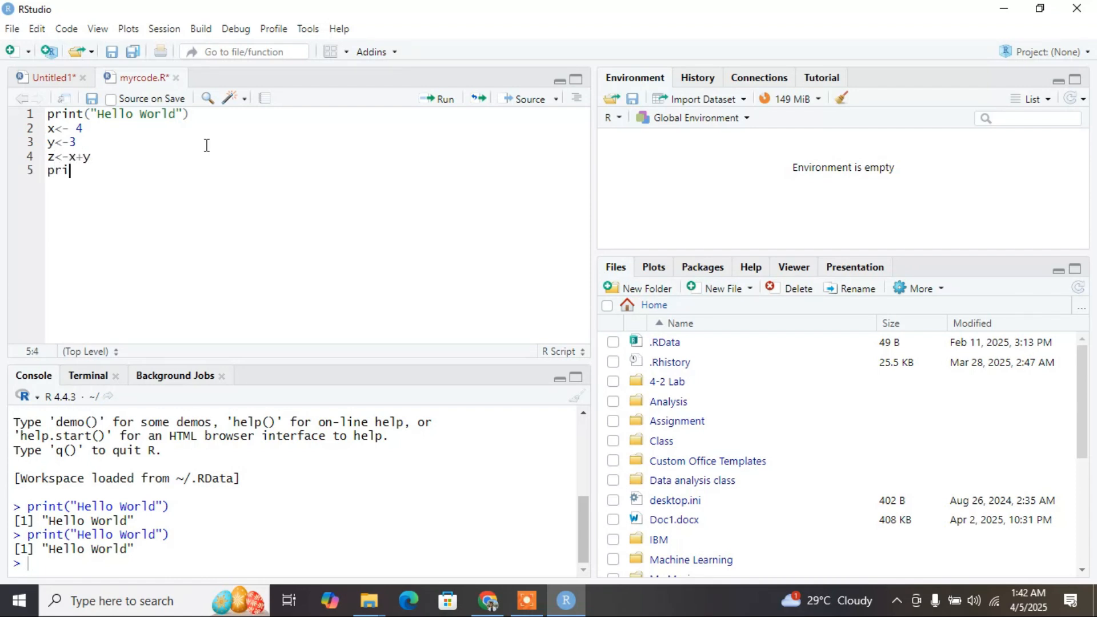
type("nt(z")
key("Return")
key("BackSpace")
key("BackSpace")
key("BackSpace")
key("BackSpace")
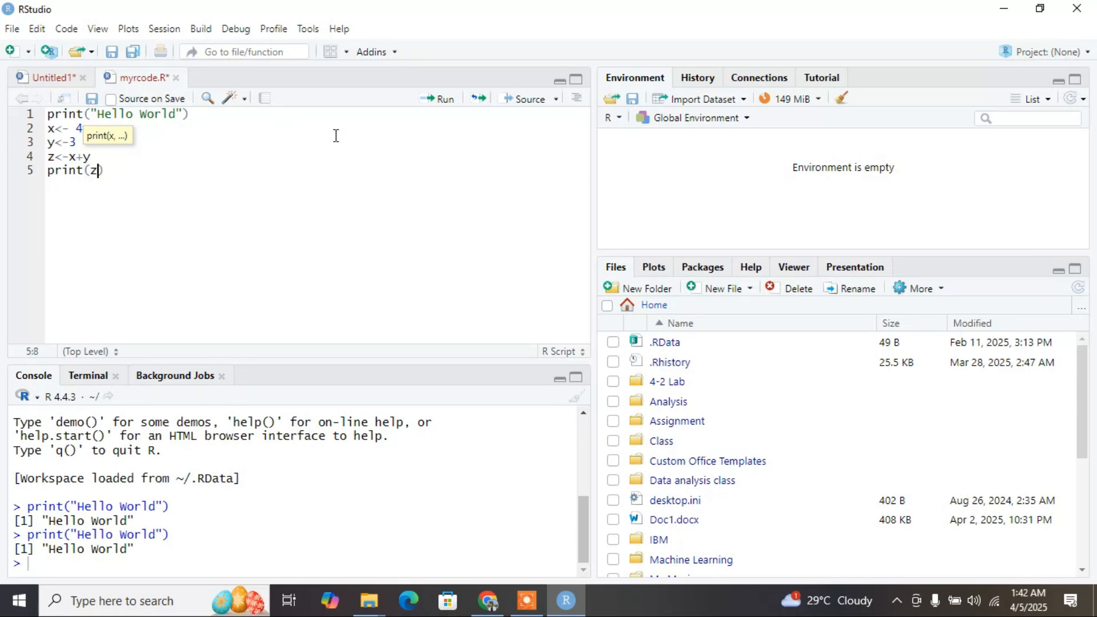
Run the print(z) line alone, and run the whole block from the x assignment through print(z).
left_click(166, 170)
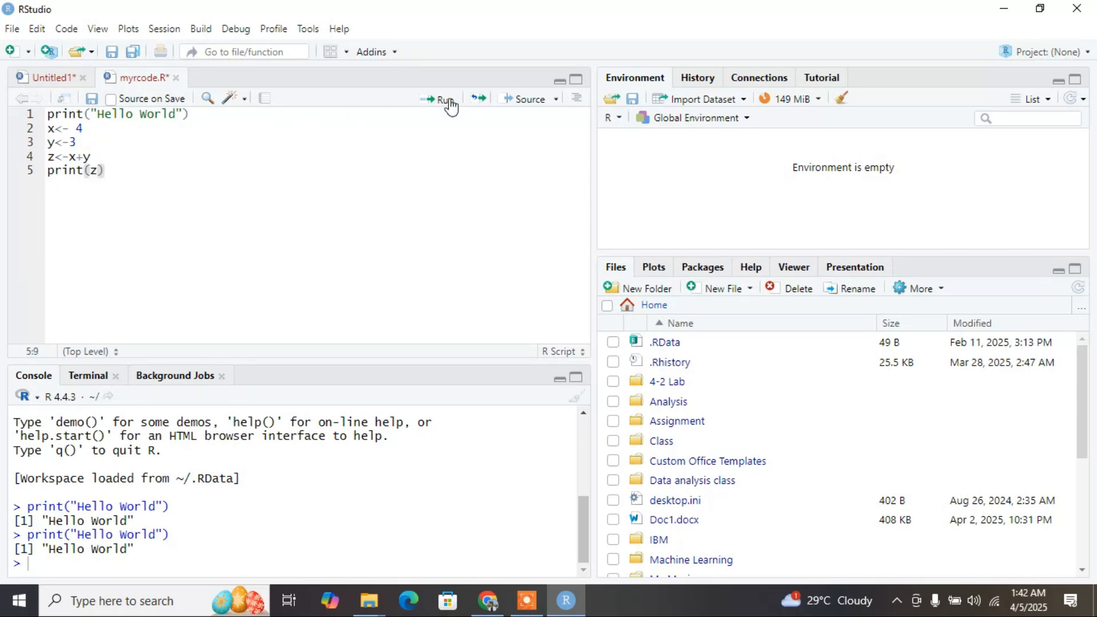
left_click(448, 102)
left_click_drag(132, 197, 35, 134)
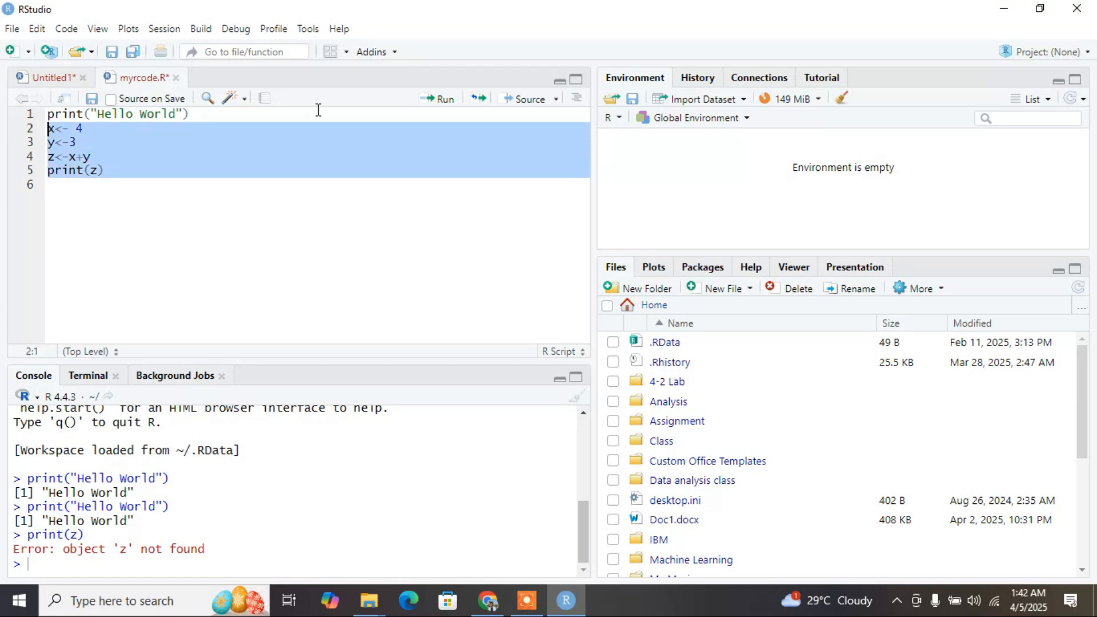
left_click(438, 101)
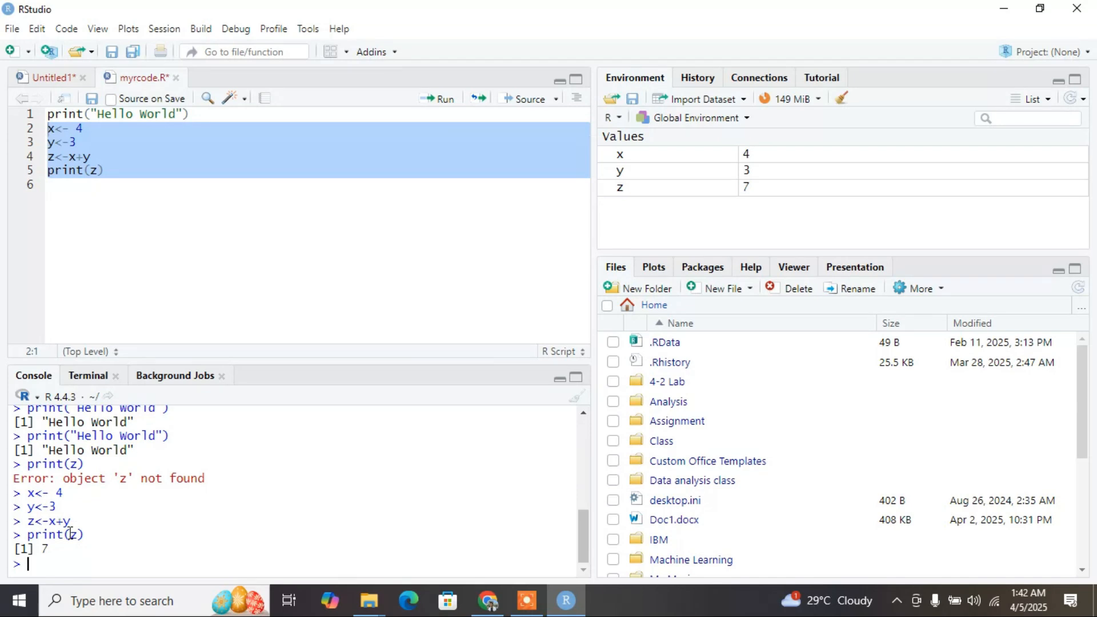
left_click(209, 209)
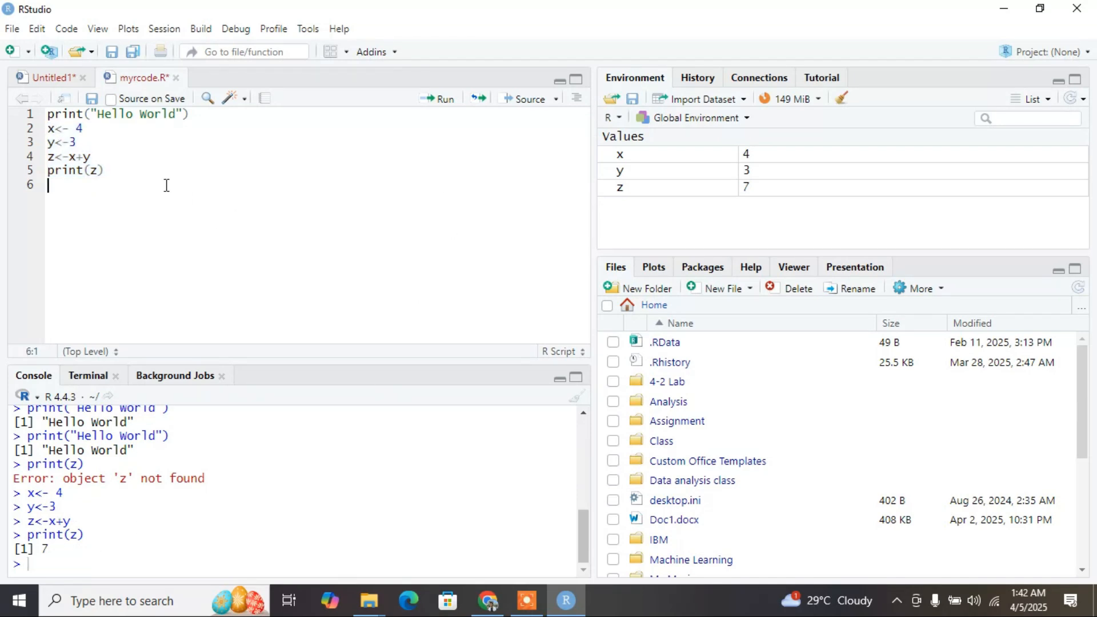